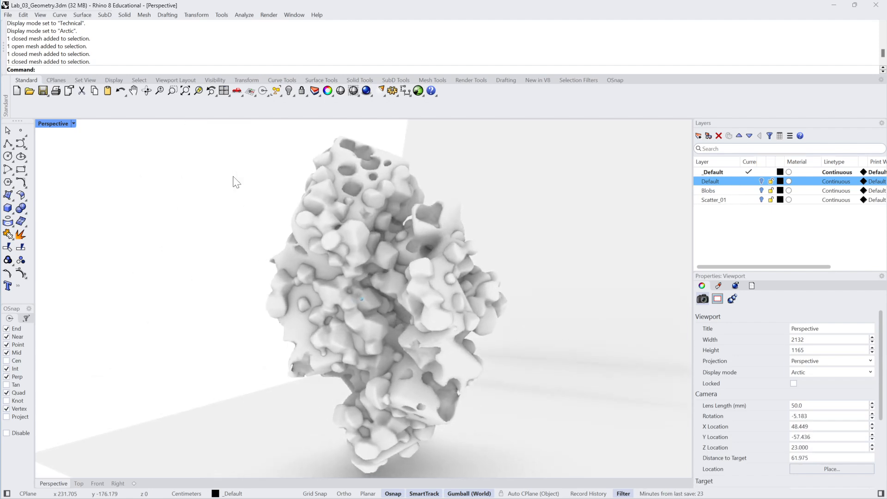
Set the Perspective viewport's display mode to Shaded.
{"action": "scroll", "coordinate": [462, 239], "scroll_direction": "up", "scroll_amount": 2}
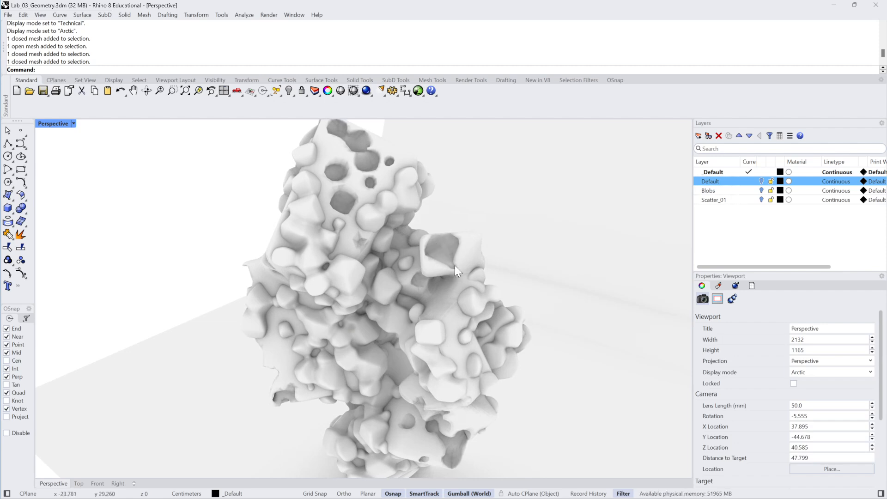
{"action": "right_click_drag", "start_coordinate": [454, 265], "coordinate": [430, 285]}
{"action": "left_click", "coordinate": [425, 292]}
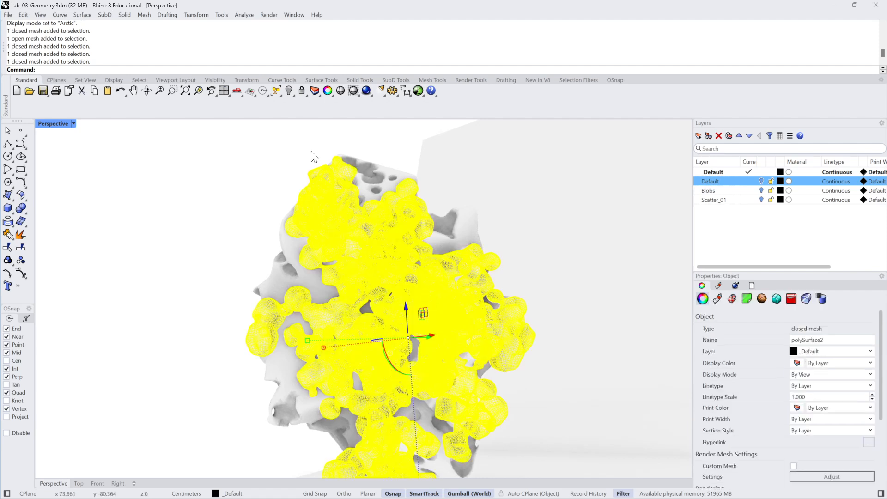
{"action": "left_click", "coordinate": [301, 158]}
{"action": "right_click_drag", "start_coordinate": [300, 159], "coordinate": [493, 208]}
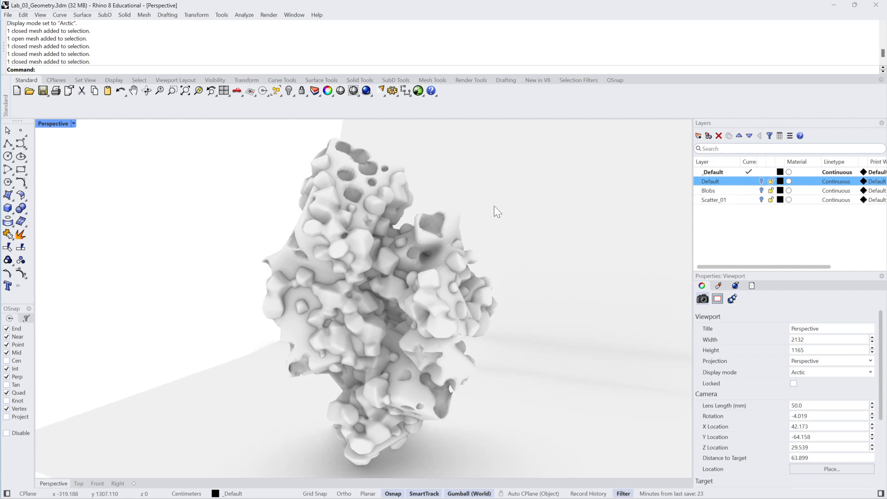
{"action": "left_click", "coordinate": [72, 123]}
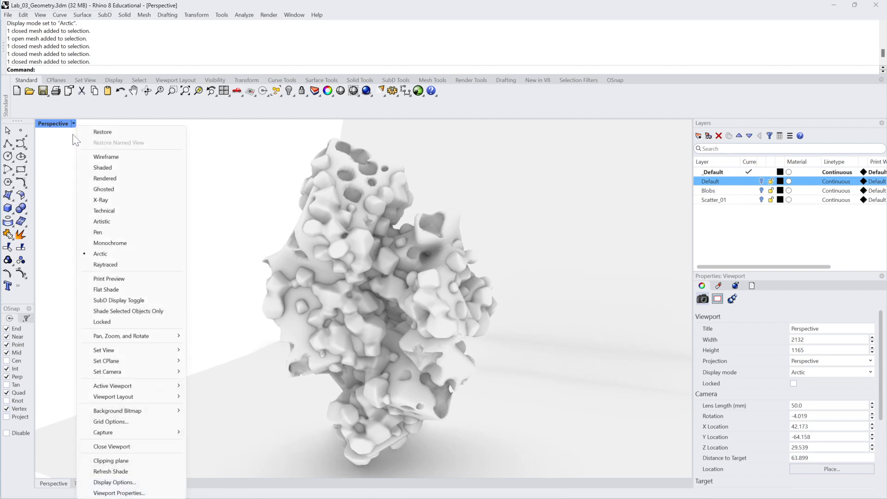
{"action": "left_click", "coordinate": [119, 168]}
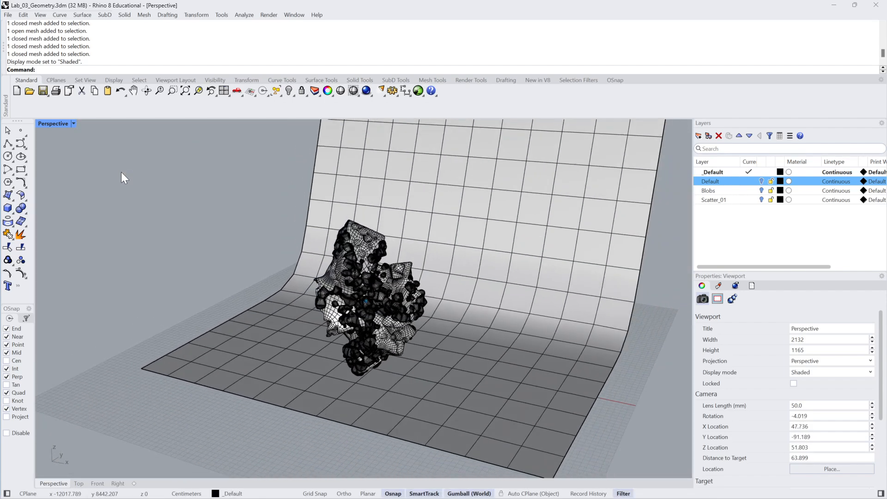
Inspect the overlapping closed meshes of the blobby form, selecting them individually to tell them apart.
{"action": "scroll", "coordinate": [487, 314], "scroll_direction": "up", "scroll_amount": 5}
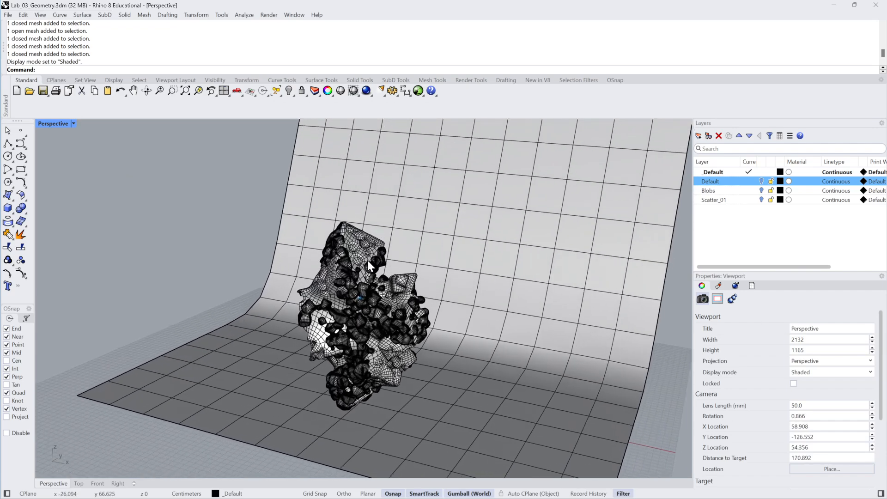
{"action": "left_click", "coordinate": [359, 244]}
{"action": "scroll", "coordinate": [359, 245], "scroll_direction": "up", "scroll_amount": 3}
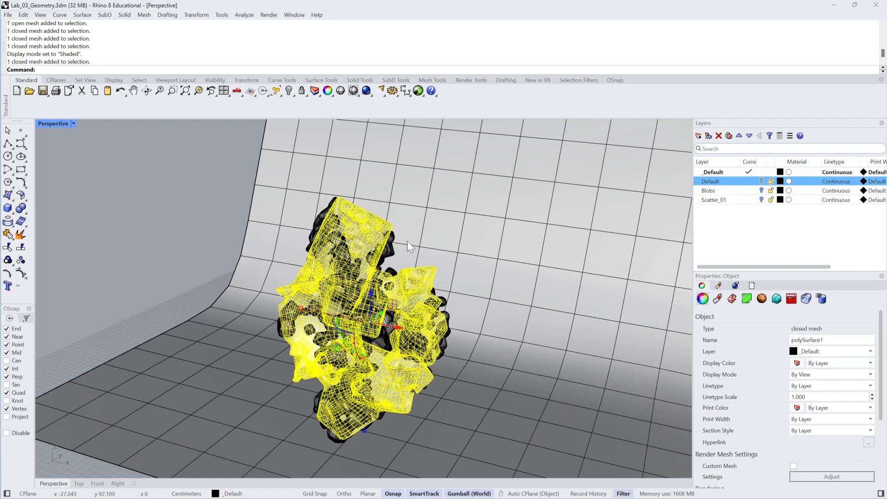
{"action": "left_click", "coordinate": [389, 254]}
{"action": "right_click_drag", "start_coordinate": [496, 251], "coordinate": [416, 226]}
{"action": "left_click", "coordinate": [229, 214]}
{"action": "right_click_drag", "start_coordinate": [393, 268], "coordinate": [574, 239]}
Examine the curved backdrop mesh and its relation to the blobby form, selecting each from different angles.
{"action": "scroll", "coordinate": [447, 255], "scroll_direction": "down", "scroll_amount": 3}
{"action": "left_click", "coordinate": [502, 246]}
{"action": "scroll", "coordinate": [620, 276], "scroll_direction": "down", "scroll_amount": 2}
{"action": "left_click", "coordinate": [655, 285]}
{"action": "scroll", "coordinate": [572, 320], "scroll_direction": "up", "scroll_amount": 1}
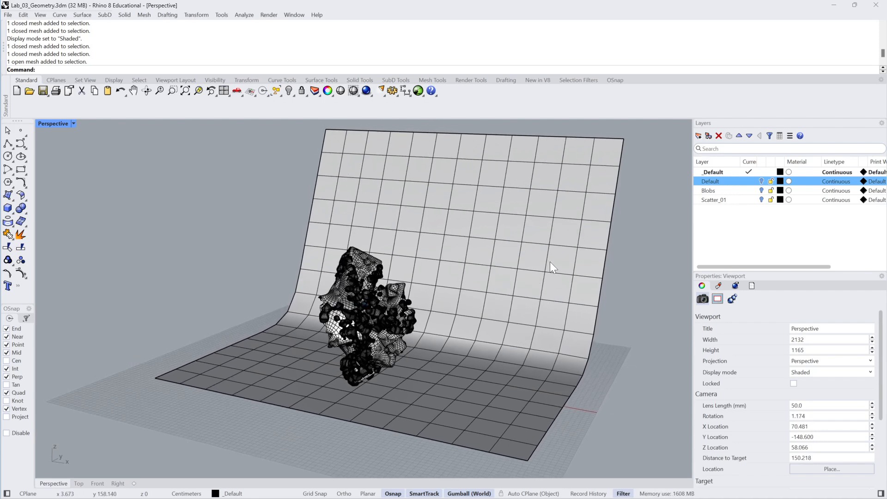
{"action": "right_click_drag", "start_coordinate": [535, 418], "coordinate": [537, 401]}
{"action": "right_click_drag", "start_coordinate": [586, 292], "coordinate": [350, 298]}
{"action": "left_click", "coordinate": [499, 294]}
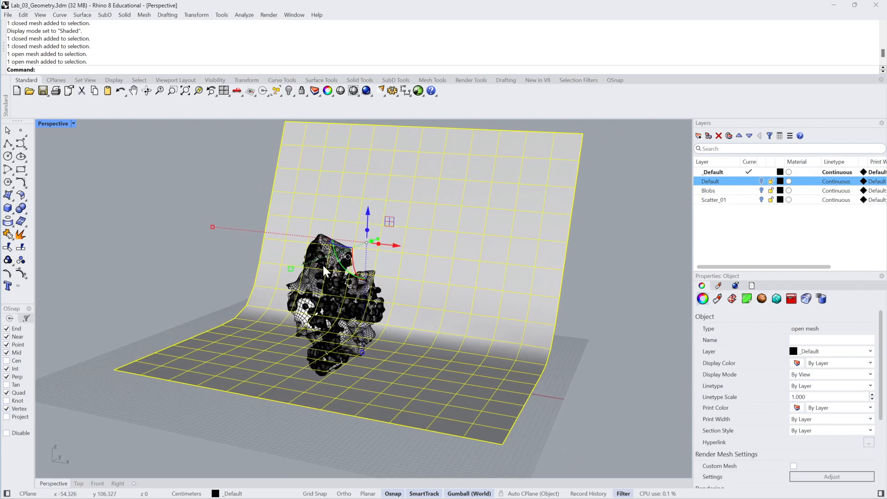
{"action": "left_click", "coordinate": [313, 247]}
{"action": "right_click_drag", "start_coordinate": [326, 256], "coordinate": [664, 291]}
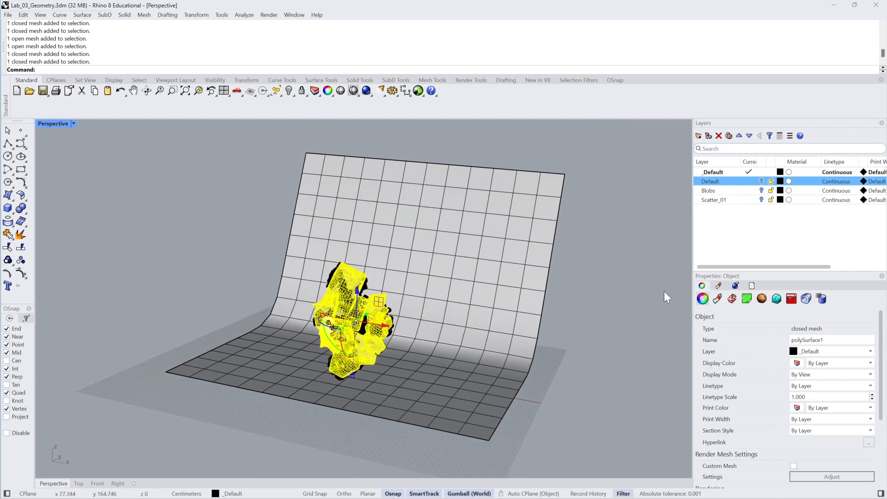
{"action": "left_click", "coordinate": [664, 291]}
{"action": "right_click_drag", "start_coordinate": [619, 213], "coordinate": [619, 209]}
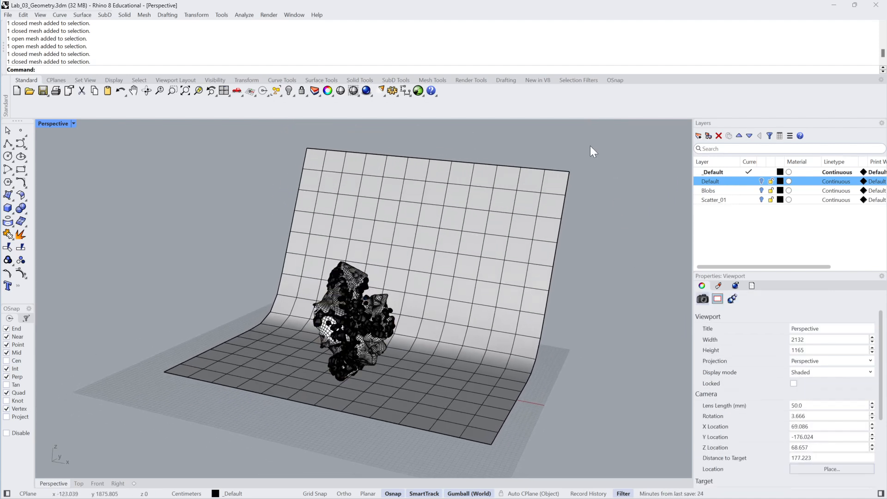
Export the blobby meshes and the backdrop to the Desktop as Export_4_Maya in OBJ format, keeping Map Rhino Z to OBJ Y enabled.
{"action": "left_click_drag", "start_coordinate": [591, 147], "coordinate": [204, 459]}
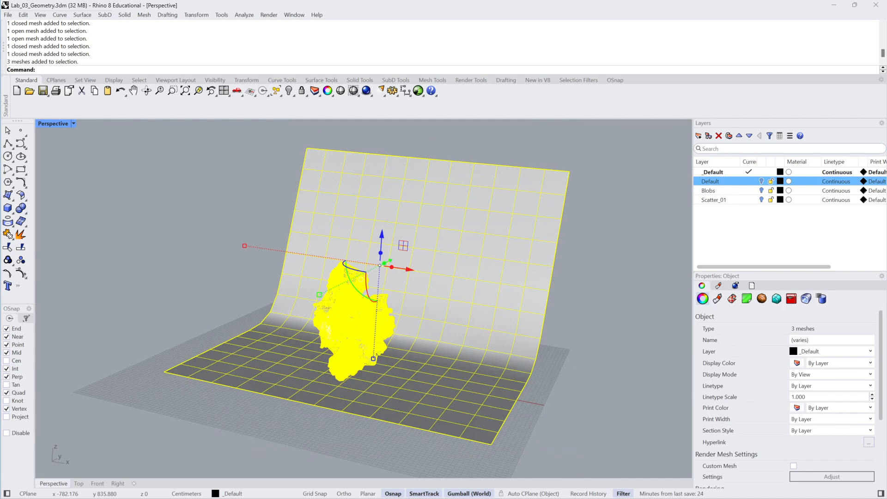
{"action": "left_click", "coordinate": [8, 15]}
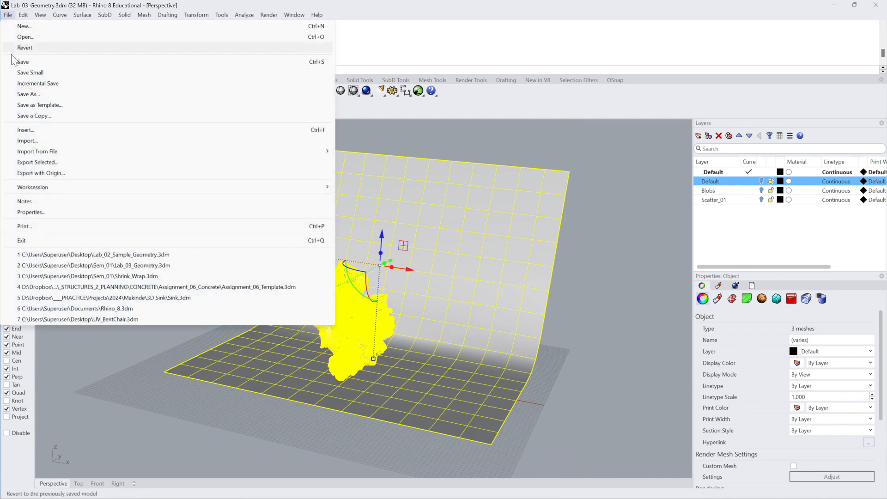
{"action": "left_click", "coordinate": [44, 161]}
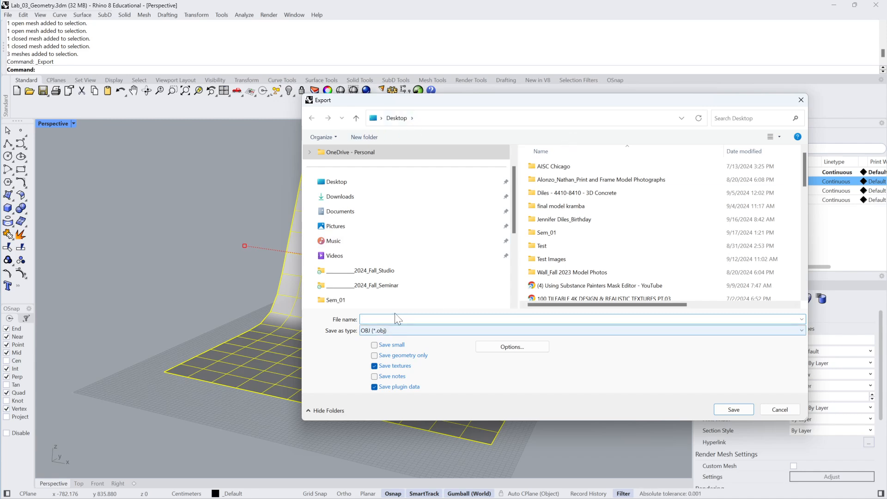
{"action": "type", "text": "Export"}
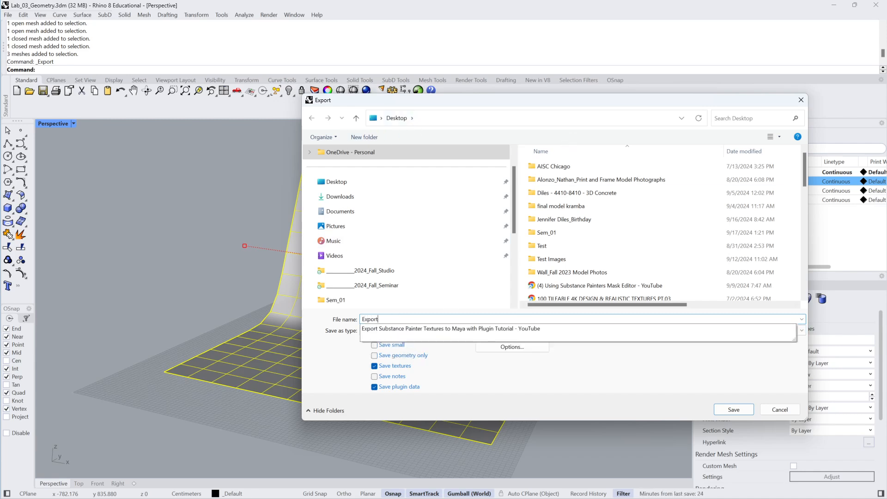
{"action": "type", "text": "_4_Maya"}
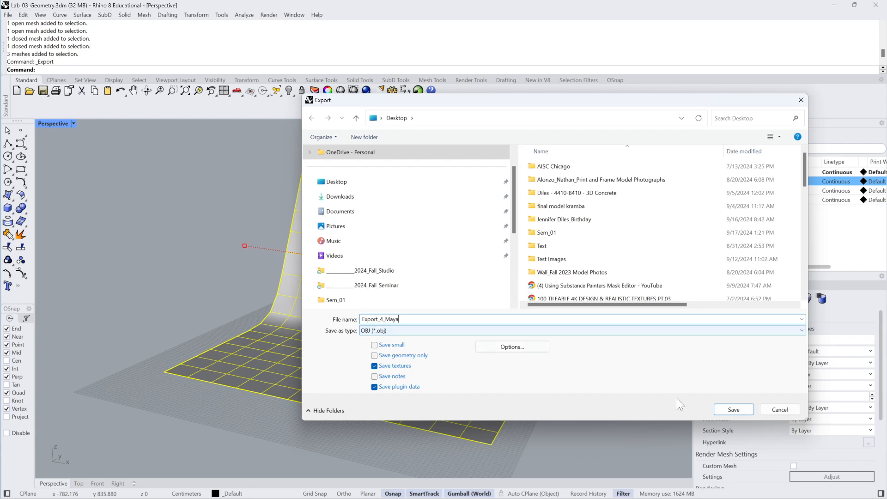
{"action": "left_click", "coordinate": [737, 408]}
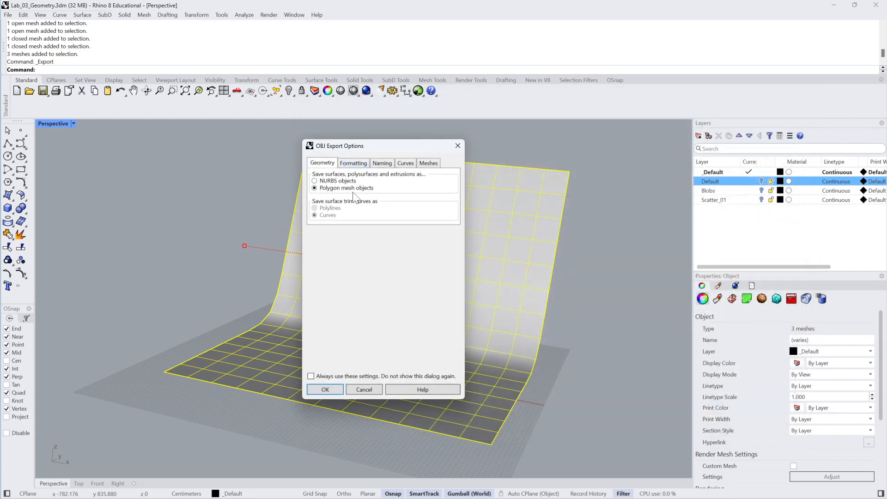
{"action": "left_click", "coordinate": [356, 165]}
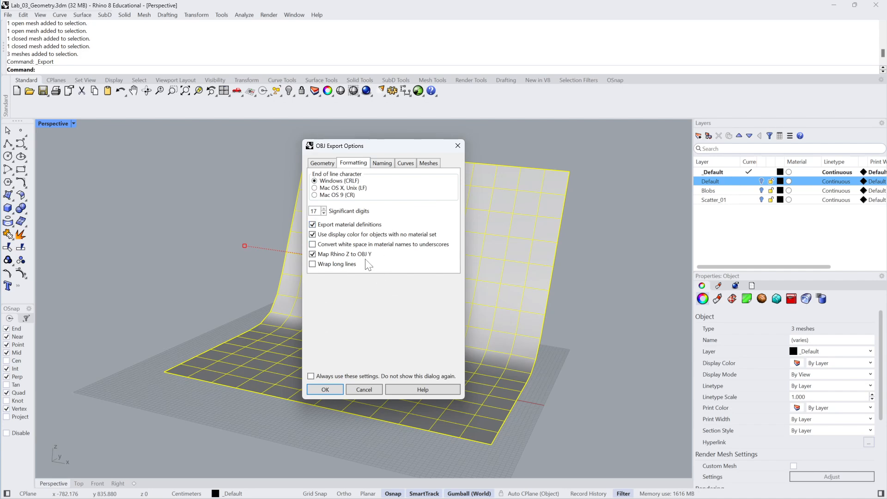
{"action": "left_click", "coordinate": [331, 390]}
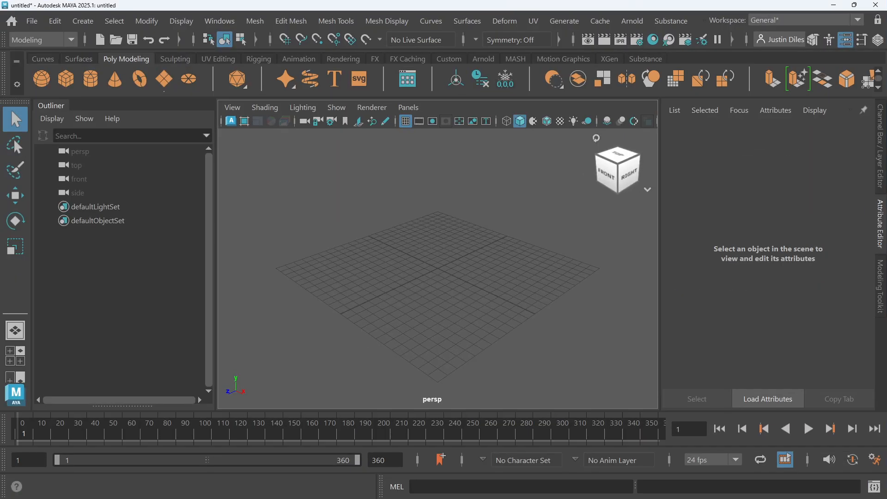
Switch to Maya and import Export_4_Maya.obj from the Desktop into the untitled scene.
{"action": "left_click", "coordinate": [29, 20]}
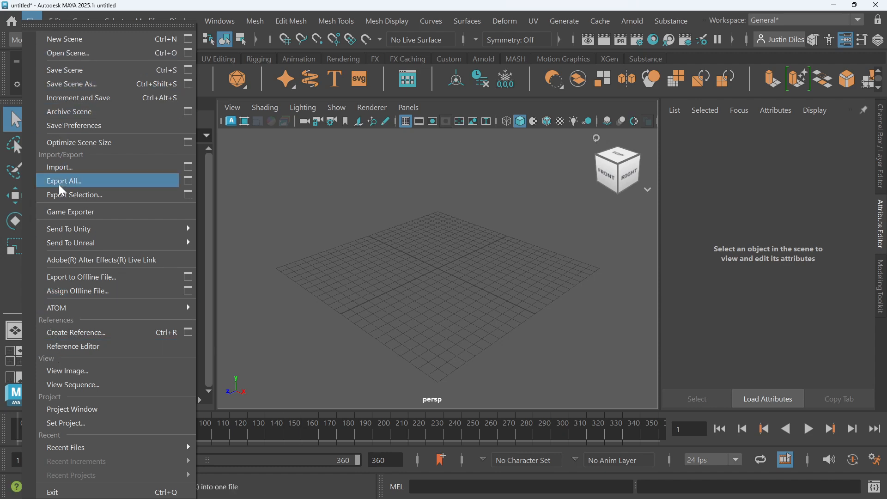
{"action": "left_click", "coordinate": [66, 170]}
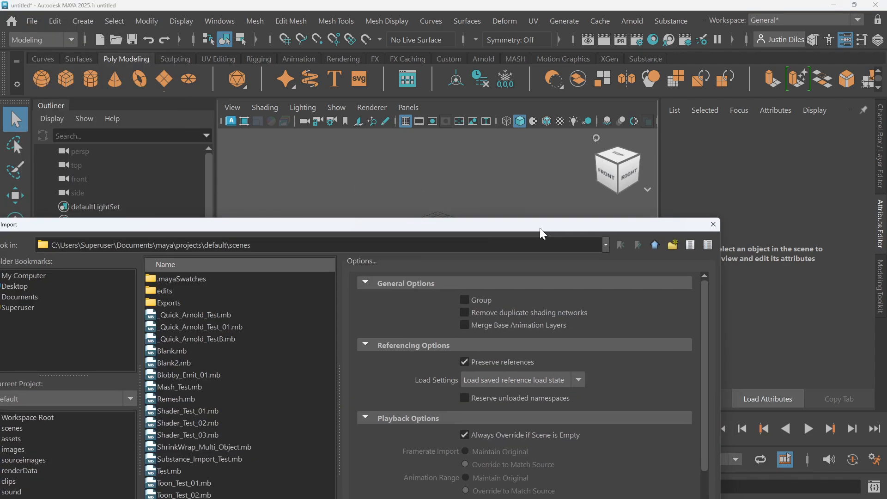
{"action": "left_click_drag", "start_coordinate": [539, 228], "coordinate": [667, 56]}
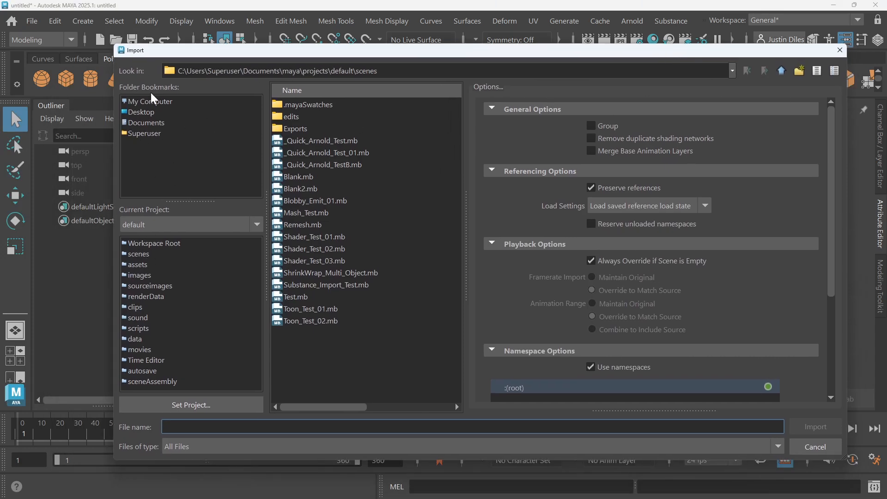
{"action": "left_click", "coordinate": [145, 111]}
{"action": "left_click", "coordinate": [192, 426]}
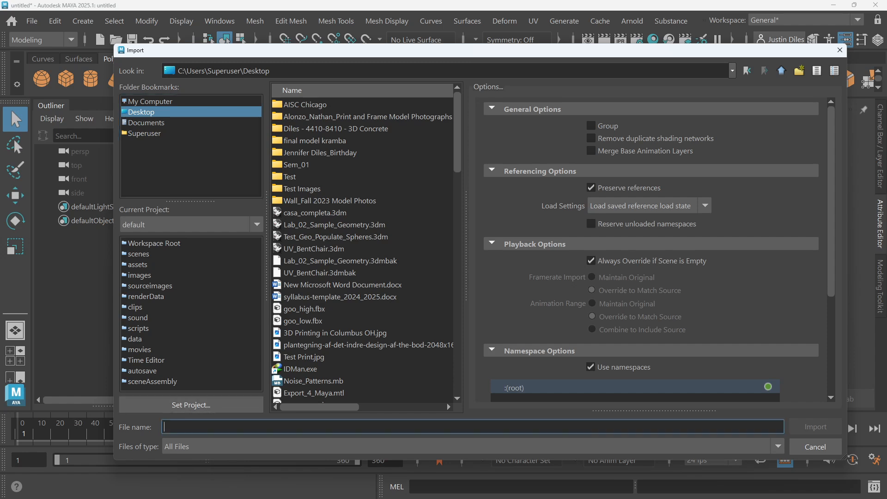
{"action": "type", "text": "expor"}
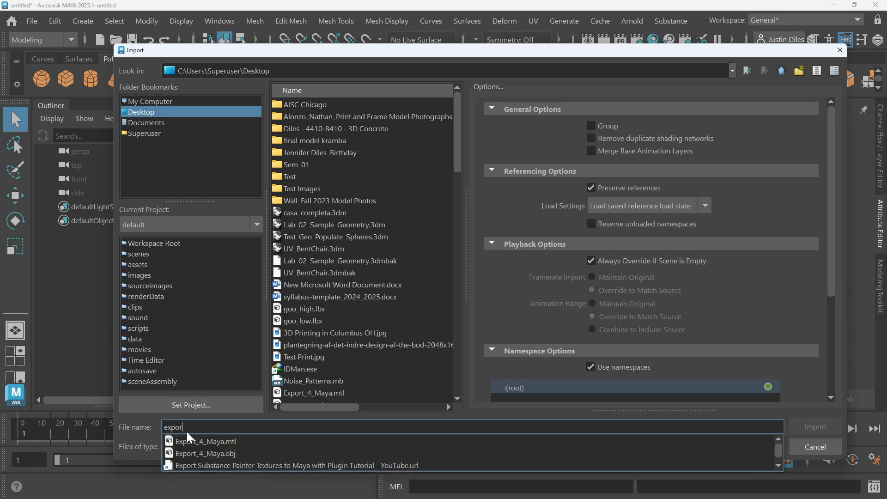
{"action": "left_click", "coordinate": [219, 452]}
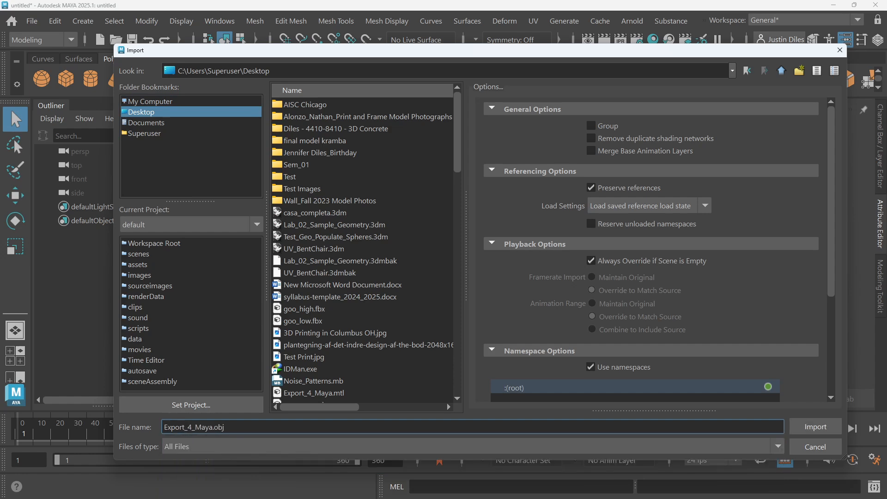
{"action": "left_click", "coordinate": [808, 425]}
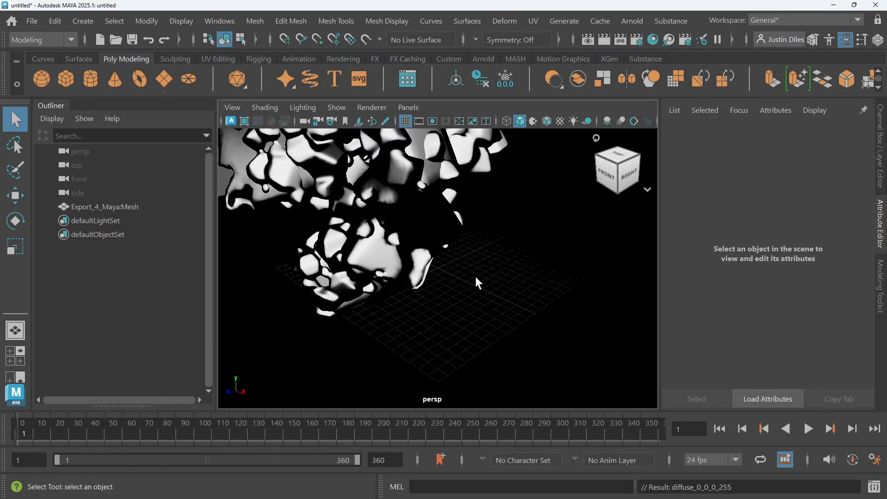
Frame the whole imported geometry in the persp view and check its overall appearance.
{"action": "left_click", "coordinate": [393, 238]}
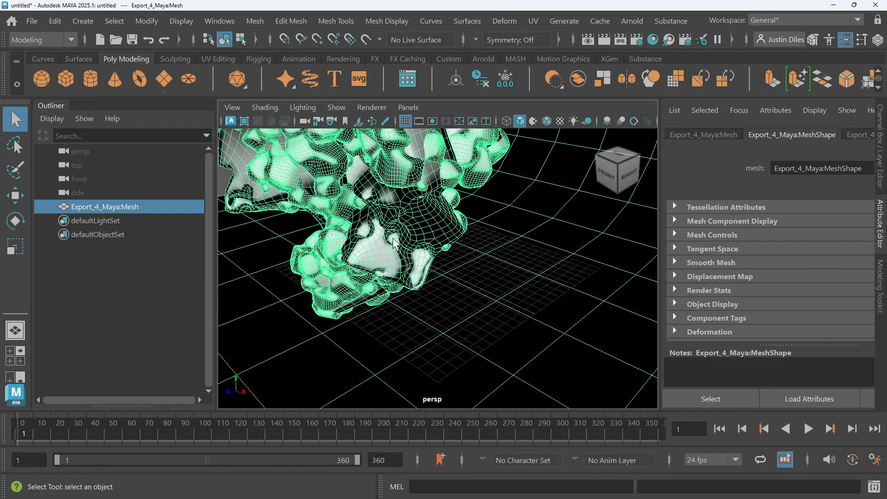
{"action": "key", "text": "a"}
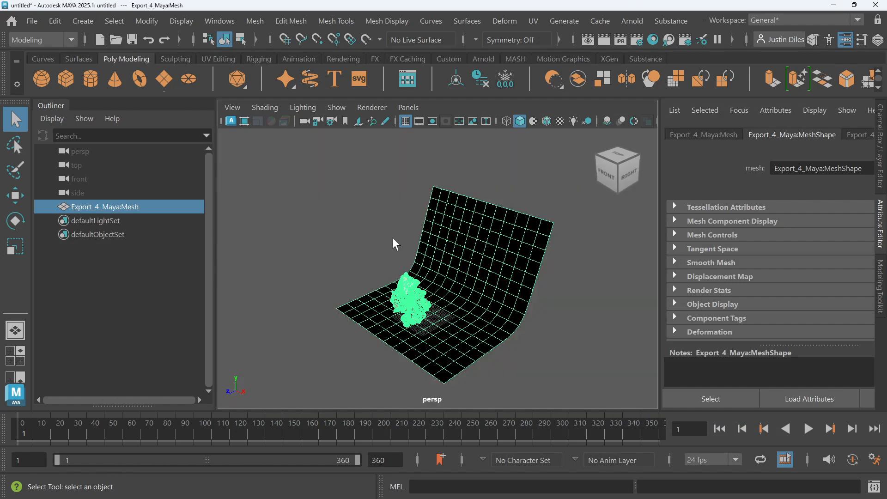
{"action": "left_click", "coordinate": [562, 286]}
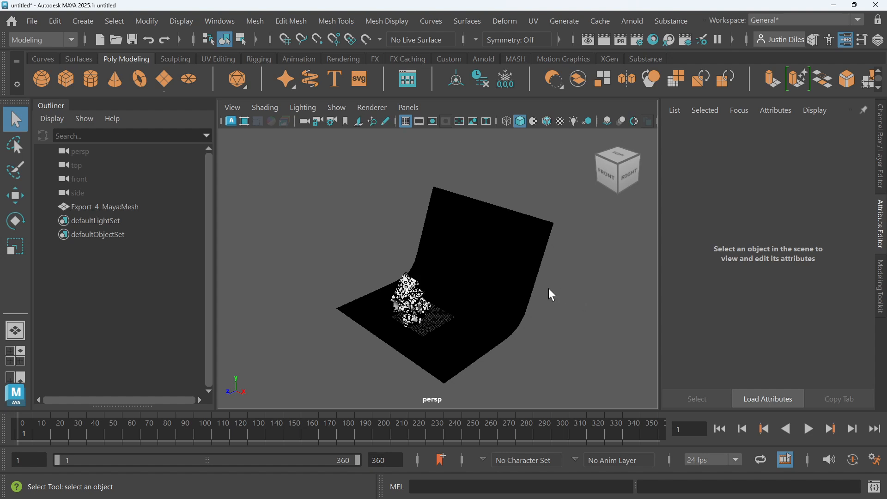
{"action": "scroll", "coordinate": [499, 298], "scroll_direction": "down", "scroll_amount": 3}
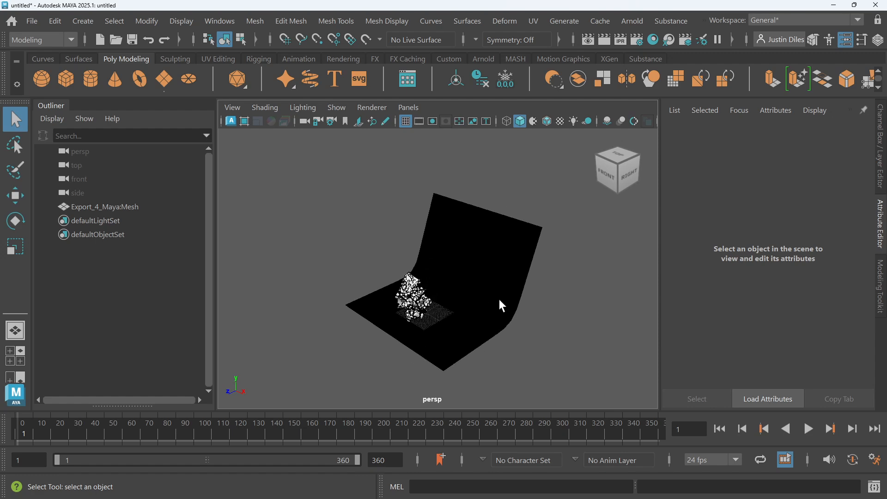
{"action": "scroll", "coordinate": [499, 300], "scroll_direction": "up", "scroll_amount": 2}
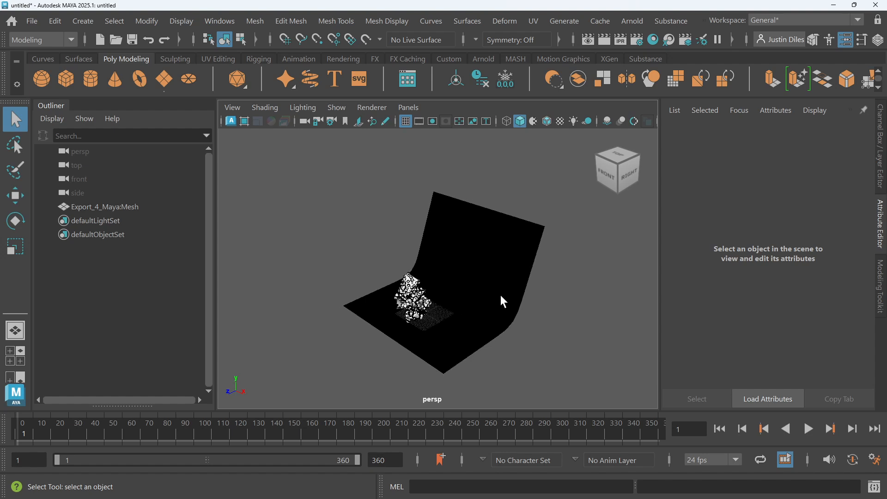
{"action": "mouse_move", "coordinate": [464, 293]}
{"action": "left_mouse_down", "text": "alt"}
{"action": "mouse_move", "coordinate": [473, 293]}
{"action": "mouse_move", "coordinate": [447, 285]}
{"action": "mouse_move", "coordinate": [479, 295]}
{"action": "mouse_move", "coordinate": [453, 301]}
{"action": "mouse_move", "coordinate": [475, 297]}
{"action": "mouse_move", "coordinate": [463, 293]}
{"action": "left_mouse_up", "text": "alt"}
Select the imported mesh and examine whether the blobby form and the backdrop are separate objects.
{"action": "left_click", "coordinate": [436, 302]}
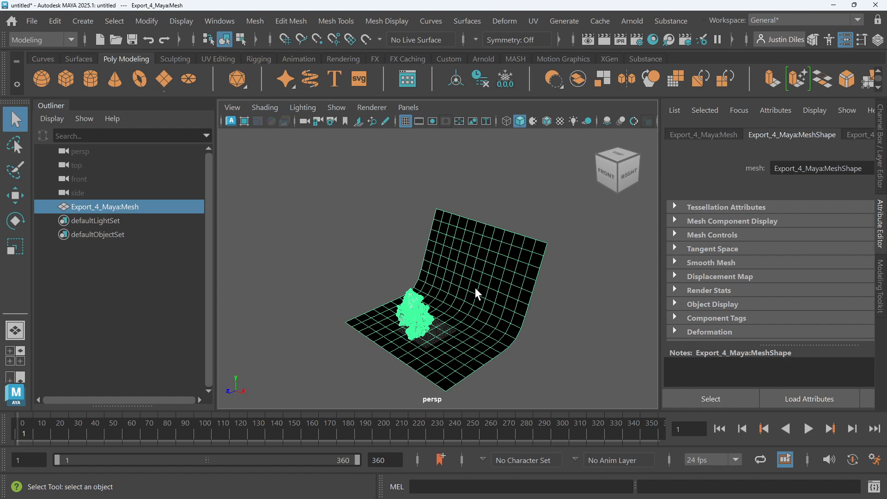
{"action": "key", "text": "f"}
{"action": "left_click", "coordinate": [572, 331]}
{"action": "left_click_drag", "start_coordinate": [412, 317], "coordinate": [431, 317], "text": "alt"}
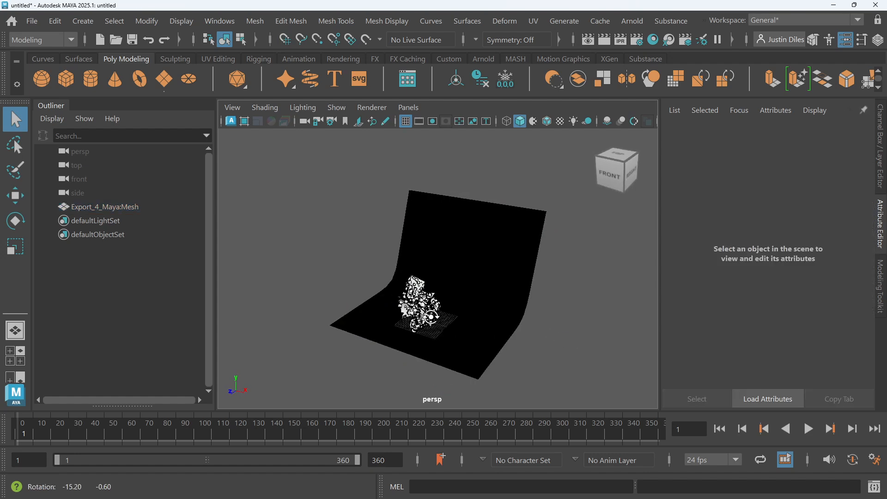
{"action": "scroll", "coordinate": [418, 309], "scroll_direction": "up", "scroll_amount": 3}
{"action": "left_click", "coordinate": [408, 305]}
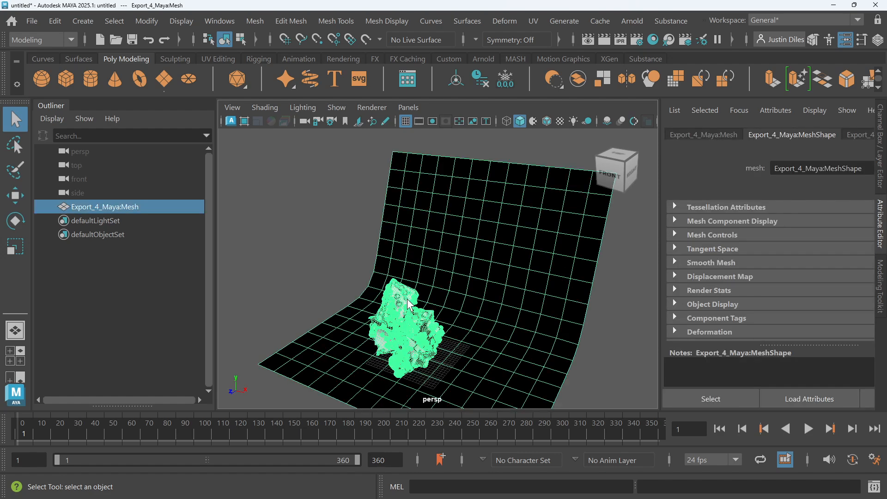
{"action": "scroll", "coordinate": [409, 305], "scroll_direction": "down", "scroll_amount": 3}
{"action": "mouse_move", "coordinate": [526, 335]}
{"action": "left_mouse_down", "text": "alt"}
{"action": "mouse_move", "coordinate": [560, 332]}
{"action": "mouse_move", "coordinate": [530, 339]}
{"action": "left_mouse_up", "text": "alt"}
{"action": "scroll", "coordinate": [487, 330], "scroll_direction": "up", "scroll_amount": 4}
{"action": "middle_click_drag", "start_coordinate": [498, 330], "coordinate": [490, 284], "text": "alt"}
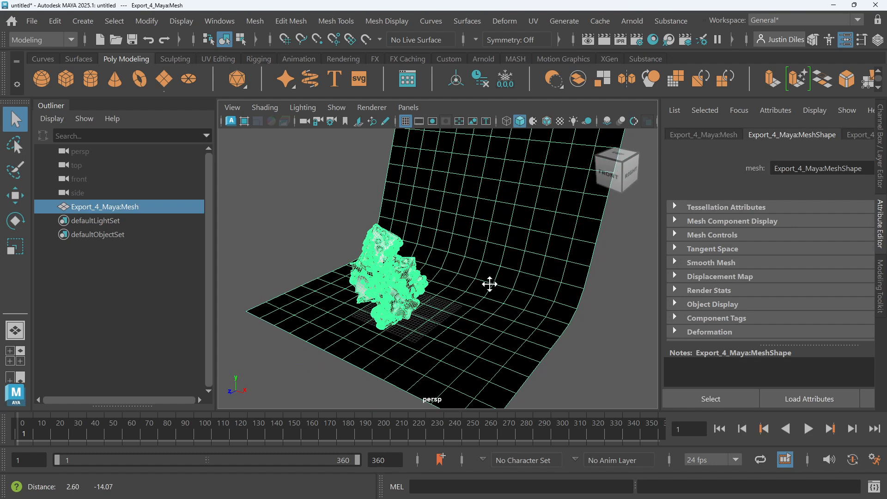
Examine the shading of the imported blobby form and backdrop, with the mesh selected and deselected, and review the available normals commands.
{"action": "scroll", "coordinate": [489, 284], "scroll_direction": "down", "scroll_amount": 3}
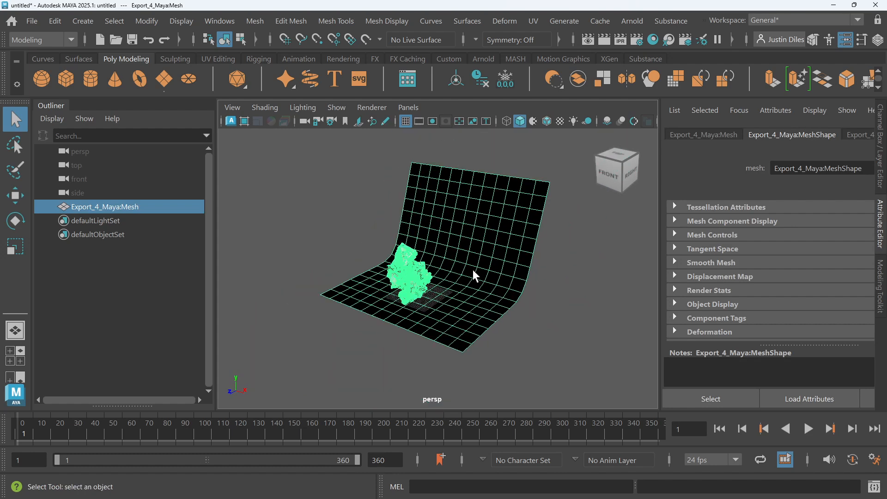
{"action": "middle_click_drag", "start_coordinate": [472, 265], "coordinate": [485, 278], "text": "alt"}
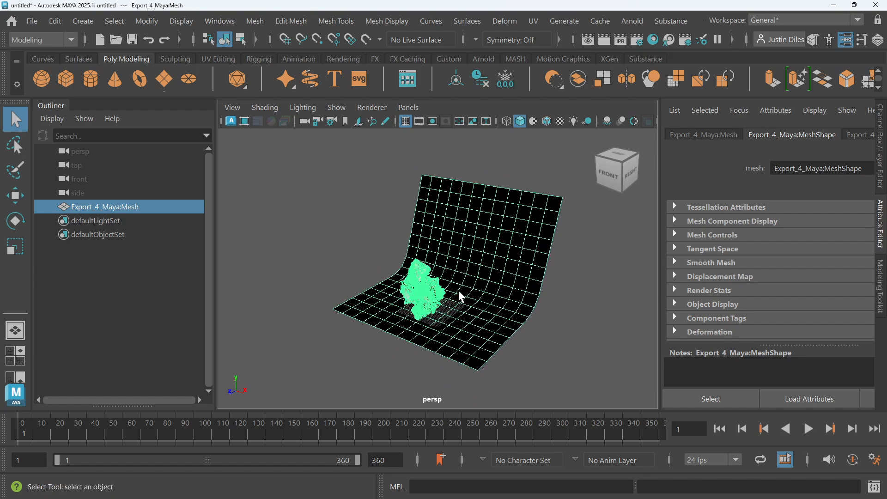
{"action": "mouse_move", "coordinate": [459, 297]}
{"action": "right_mouse_down", "text": "alt"}
{"action": "mouse_move", "coordinate": [472, 262]}
{"action": "mouse_move", "coordinate": [467, 237]}
{"action": "mouse_move", "coordinate": [462, 307]}
{"action": "right_mouse_up", "text": "alt"}
{"action": "left_click", "coordinate": [565, 303]}
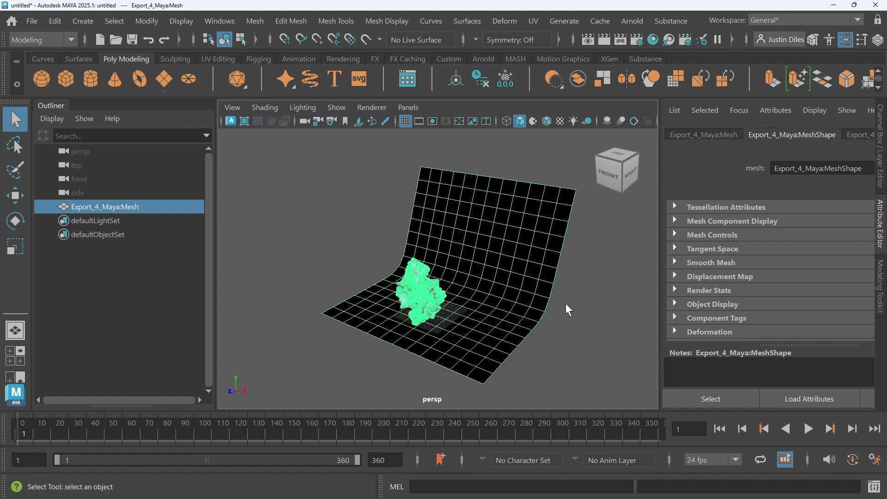
{"action": "left_click", "coordinate": [417, 278]}
{"action": "left_click", "coordinate": [581, 315]}
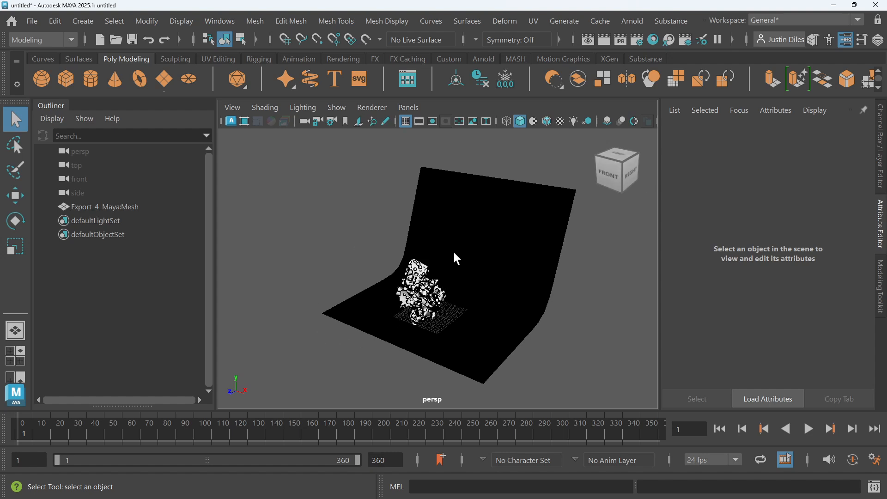
{"action": "left_click", "coordinate": [457, 234]}
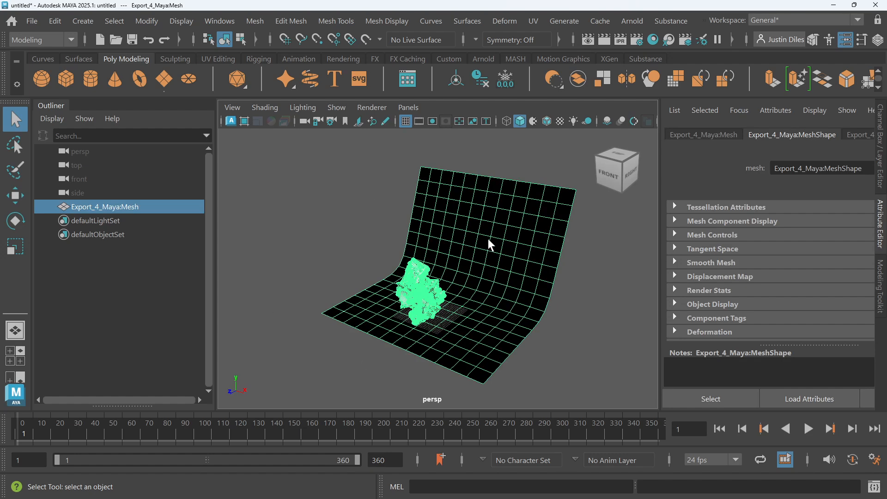
{"action": "left_click", "coordinate": [441, 167]}
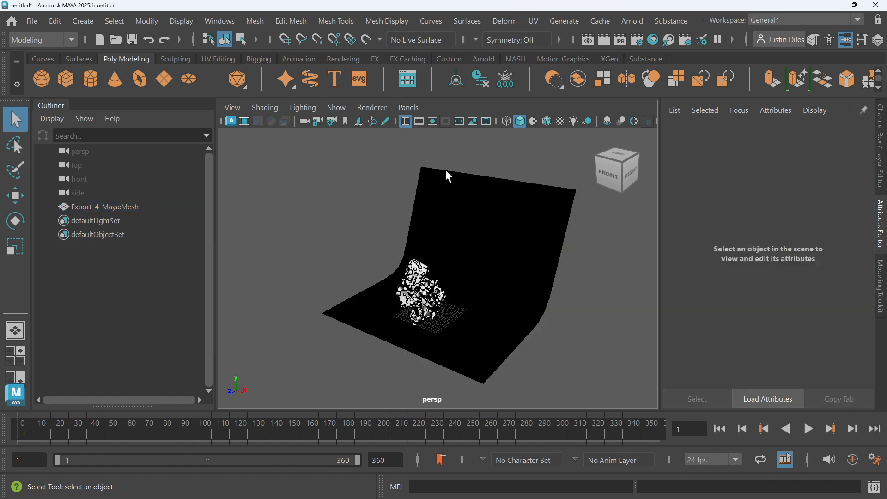
{"action": "left_click", "coordinate": [459, 234]}
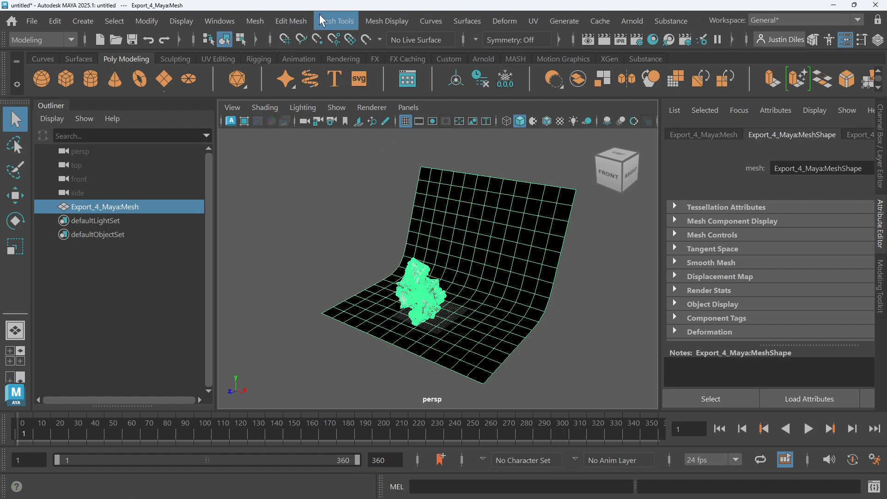
{"action": "left_click", "coordinate": [388, 19]}
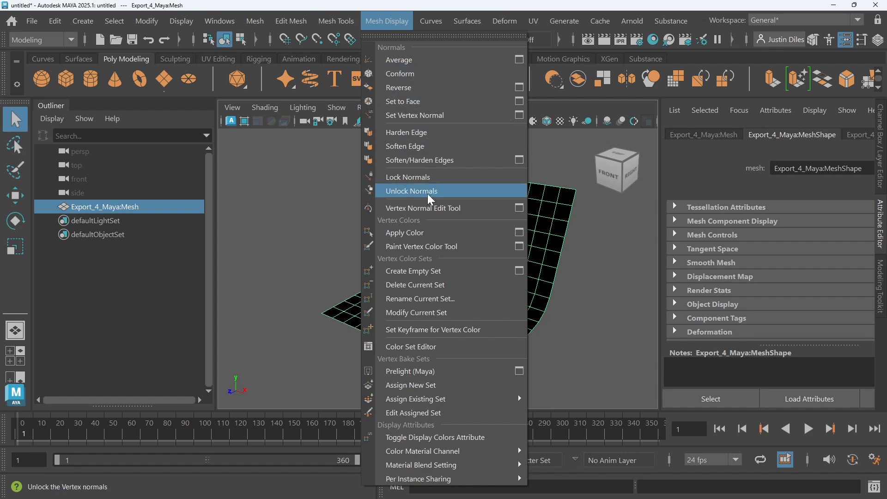
{"action": "left_click", "coordinate": [357, 214]}
{"action": "left_click", "coordinate": [423, 246]}
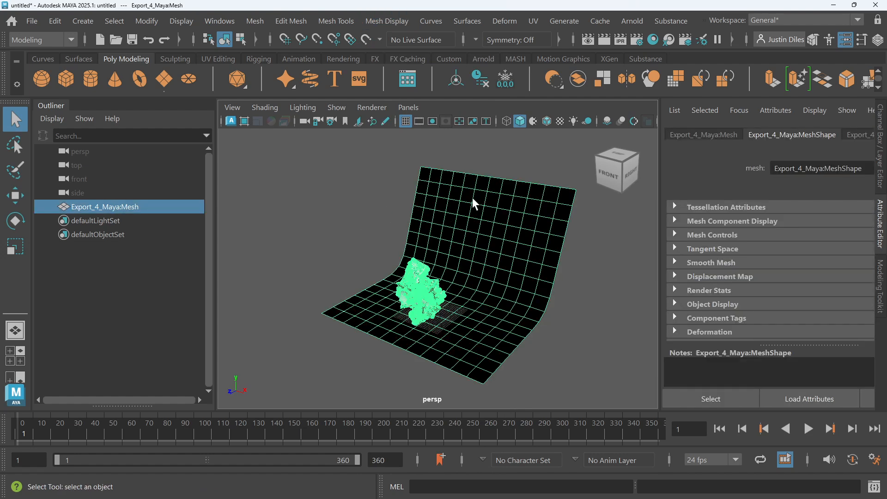
Assign the existing lambert1 material to the imported Export_4_Maya mesh and clear the selection.
{"action": "right_click", "coordinate": [449, 209]}
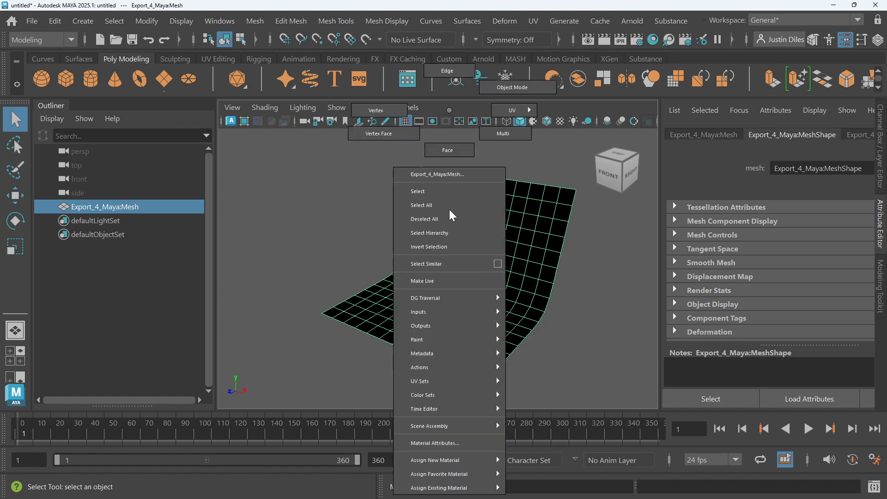
{"action": "mouse_move", "coordinate": [457, 488]}
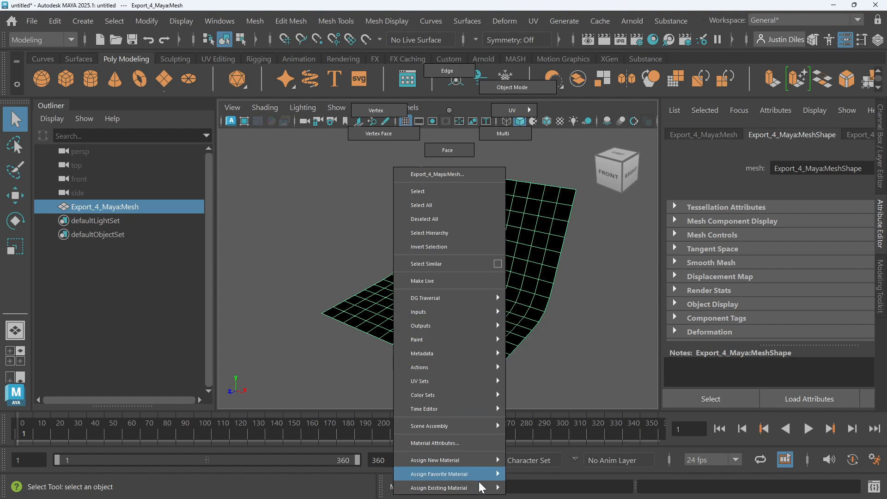
{"action": "mouse_move", "coordinate": [462, 474]}
{"action": "mouse_move", "coordinate": [491, 488]}
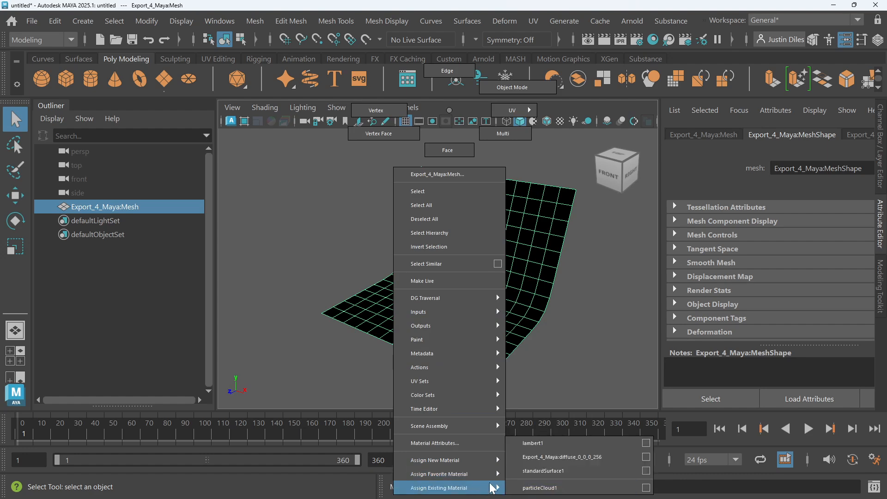
{"action": "left_click", "coordinate": [561, 443]}
{"action": "left_click", "coordinate": [561, 325]}
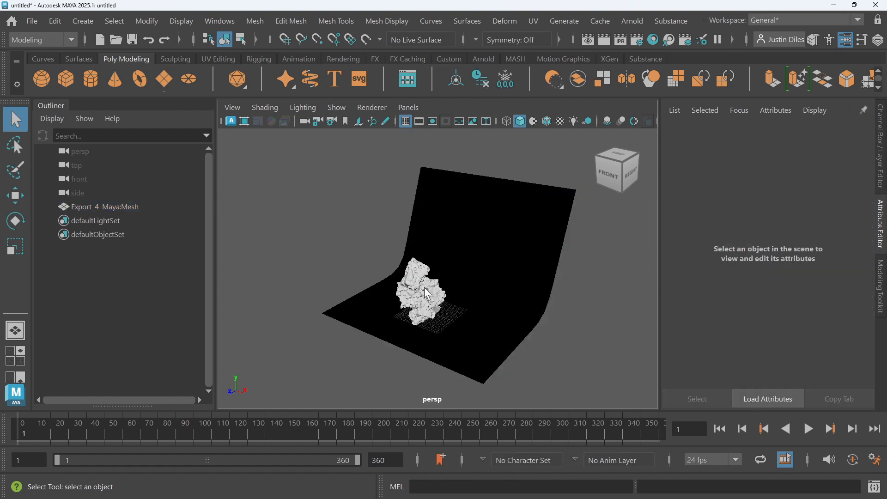
Inspect the blobby form's surface up close and check whether the form and the backdrop still select as one mesh.
{"action": "left_click", "coordinate": [436, 297]}
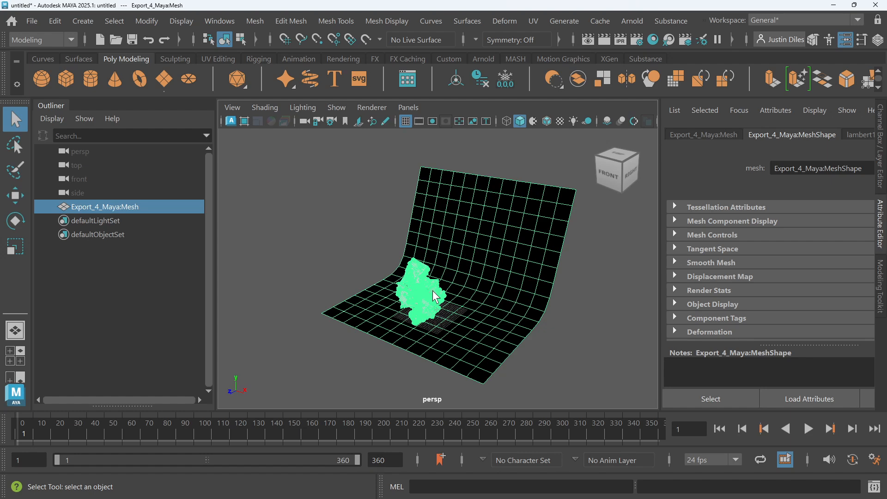
{"action": "left_click", "coordinate": [554, 339]}
{"action": "key", "text": "f"}
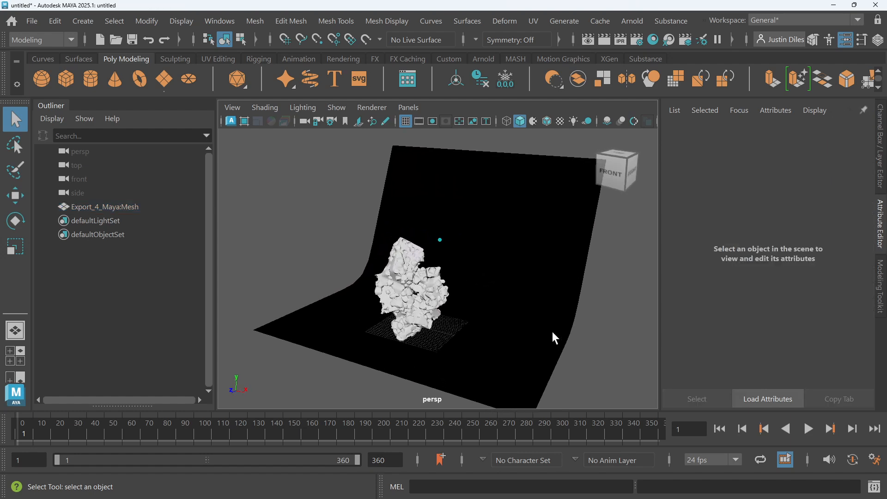
{"action": "scroll", "coordinate": [552, 332], "scroll_direction": "up", "scroll_amount": 10}
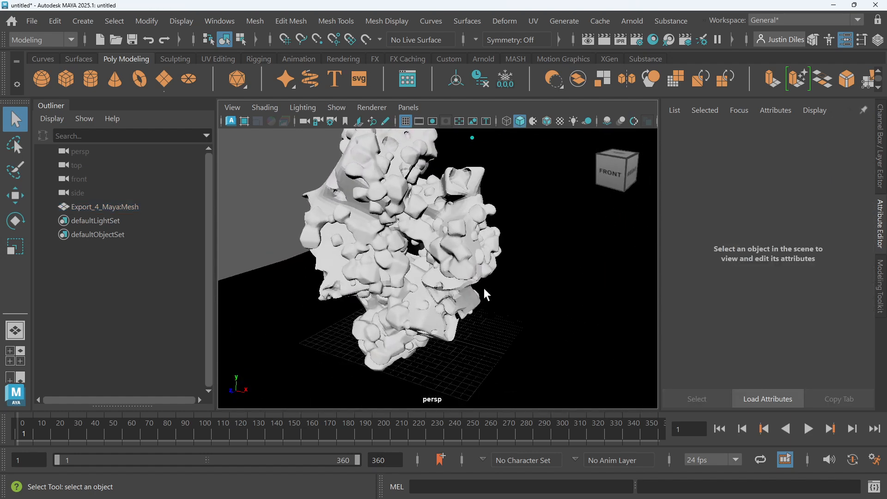
{"action": "left_click", "coordinate": [500, 184]}
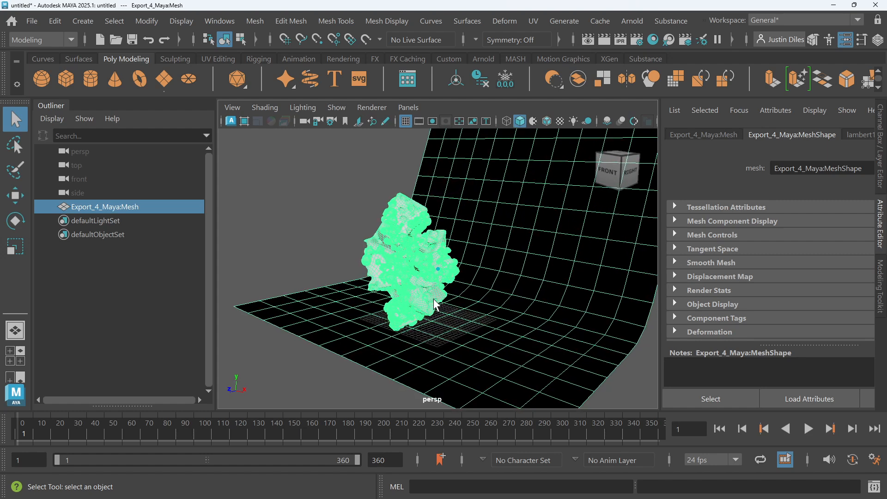
{"action": "left_click", "coordinate": [289, 195]}
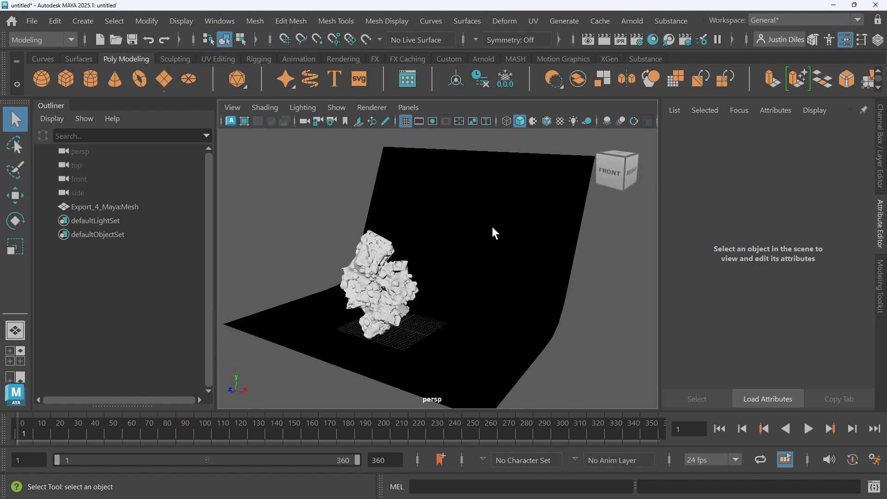
{"action": "left_click", "coordinate": [453, 234]}
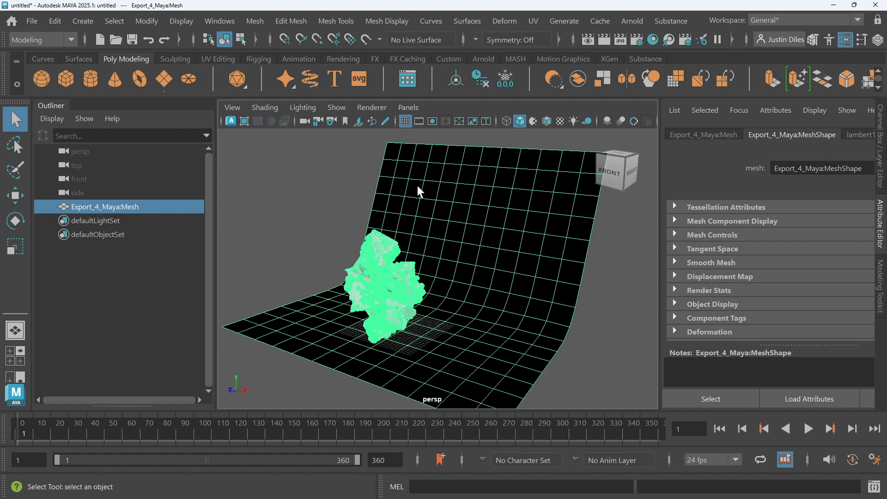
{"action": "left_click", "coordinate": [287, 209]}
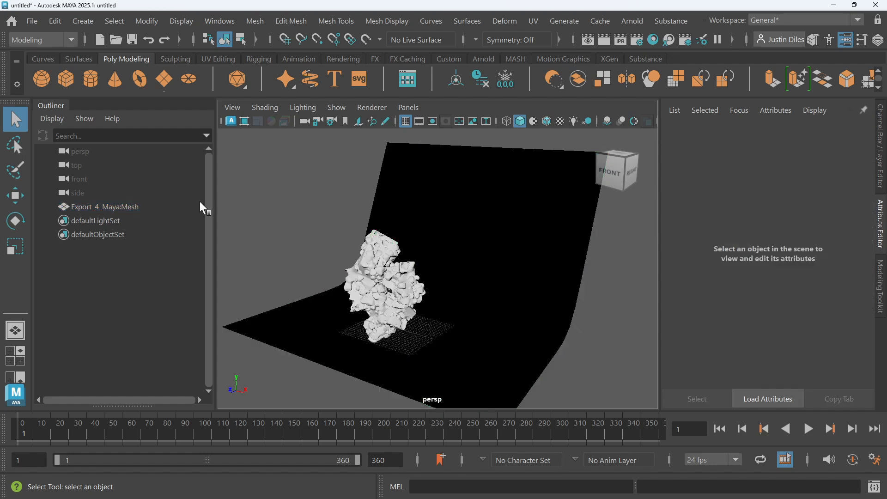
Separate the Export_4_Maya mesh into distinct objects.
{"action": "left_click", "coordinate": [148, 207]}
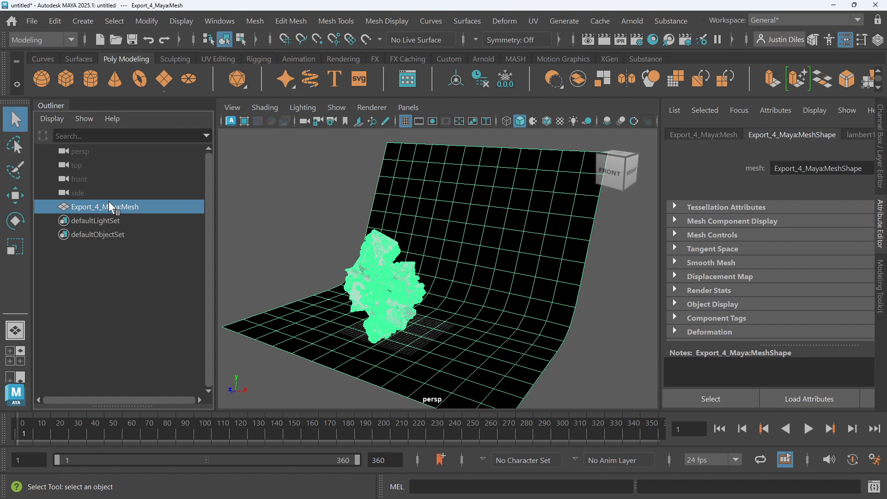
{"action": "left_click", "coordinate": [182, 21]}
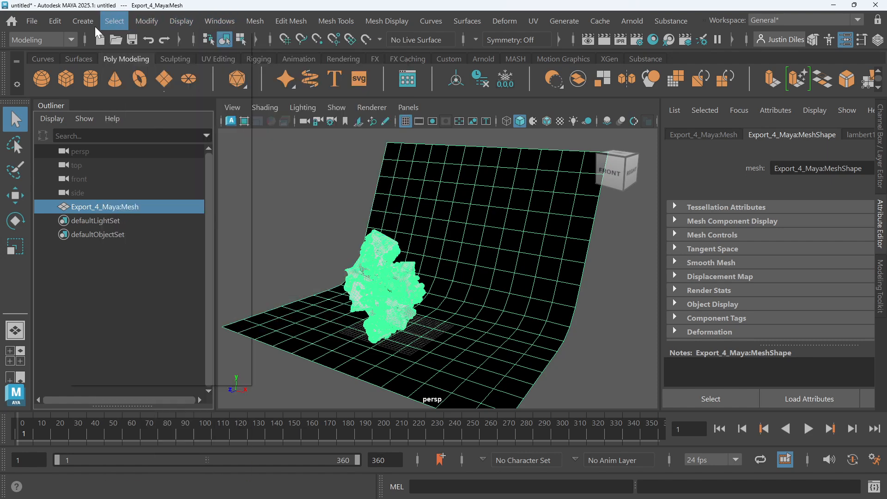
{"action": "mouse_move", "coordinate": [250, 19]}
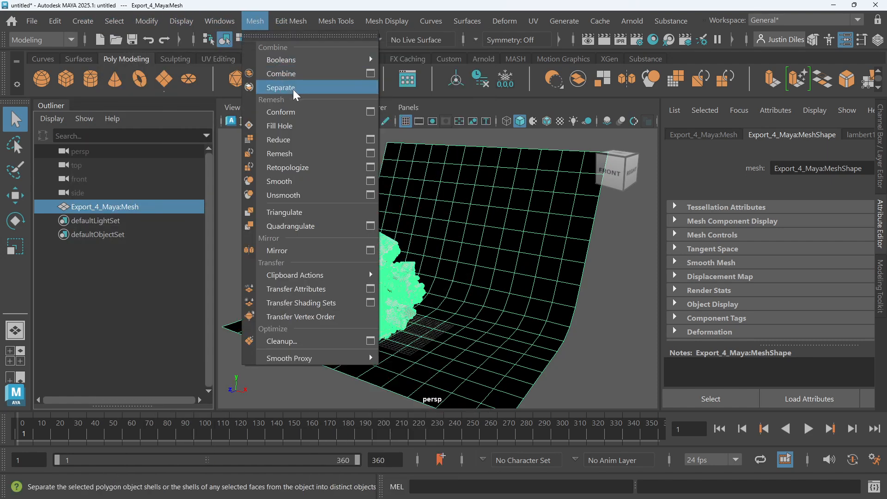
{"action": "left_click", "coordinate": [301, 5]}
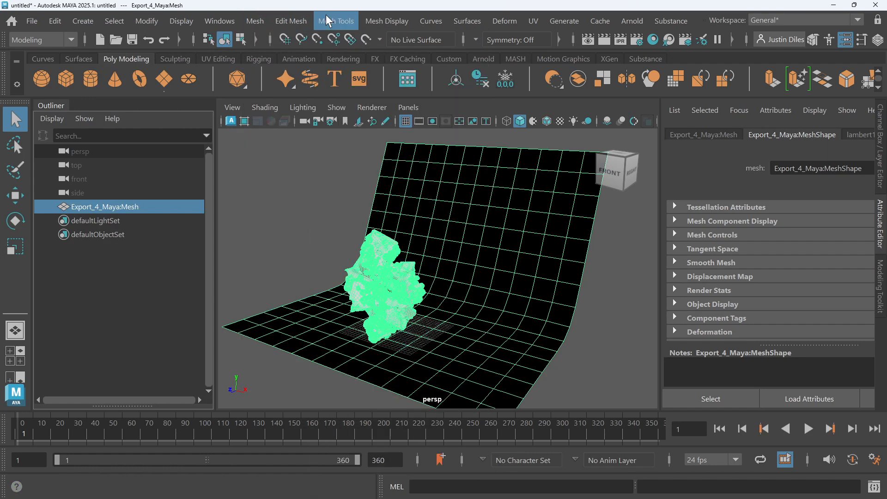
{"action": "left_click", "coordinate": [881, 287]}
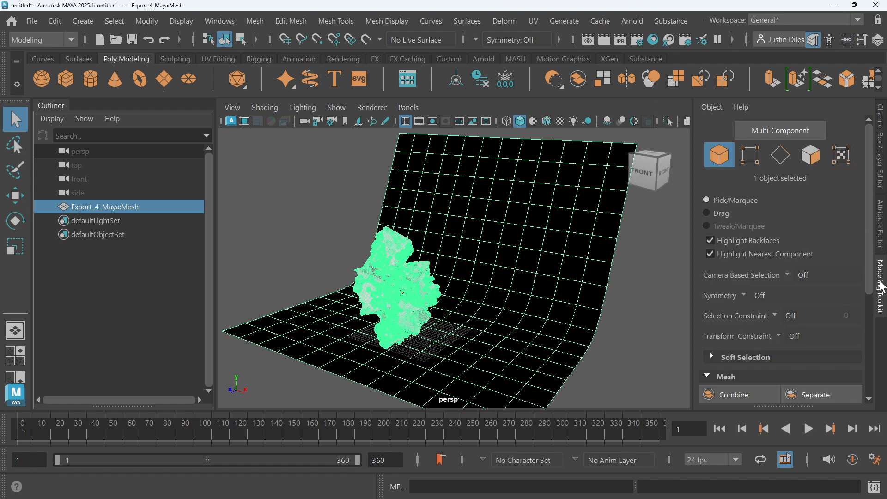
{"action": "left_click", "coordinate": [814, 41]}
{"action": "left_click", "coordinate": [814, 42]}
{"action": "scroll", "coordinate": [869, 184], "scroll_direction": "down", "scroll_amount": 5}
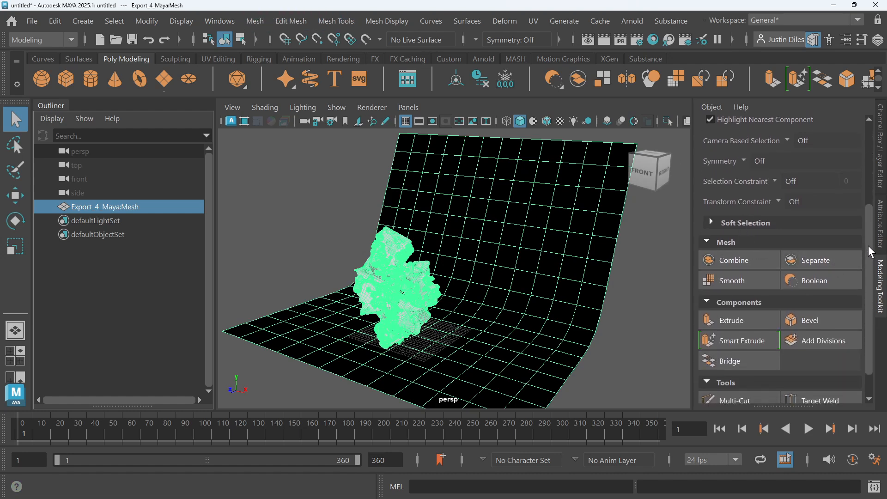
{"action": "scroll", "coordinate": [836, 251], "scroll_direction": "down", "scroll_amount": 1}
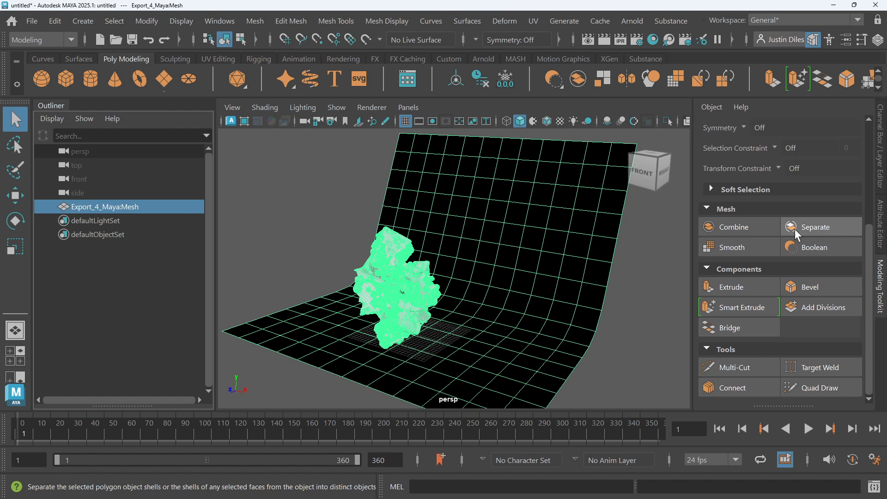
{"action": "left_click", "coordinate": [822, 229]}
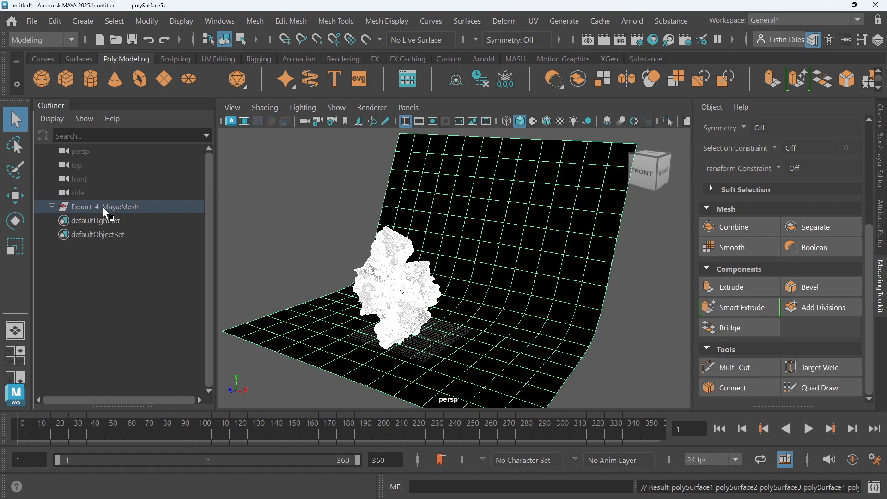
Ungroup the separated surfaces from the Export_4_Maya:Mesh group and delete the leftover transform1 node.
{"action": "left_click", "coordinate": [52, 207]}
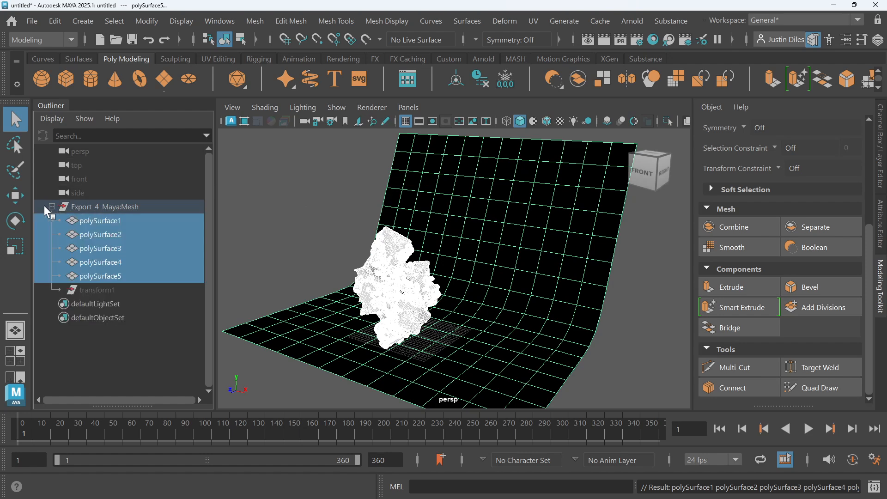
{"action": "left_click", "coordinate": [117, 208]}
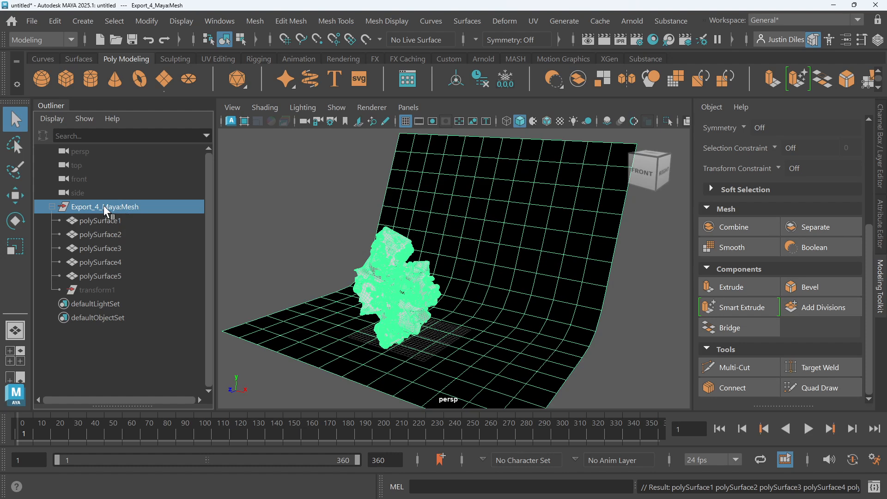
{"action": "left_click", "coordinate": [55, 22]}
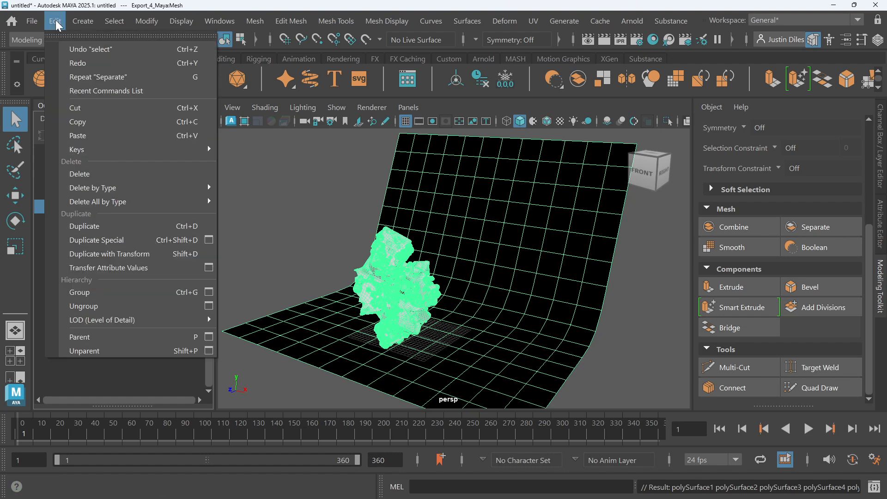
{"action": "left_click", "coordinate": [93, 305]}
{"action": "left_click", "coordinate": [95, 275]}
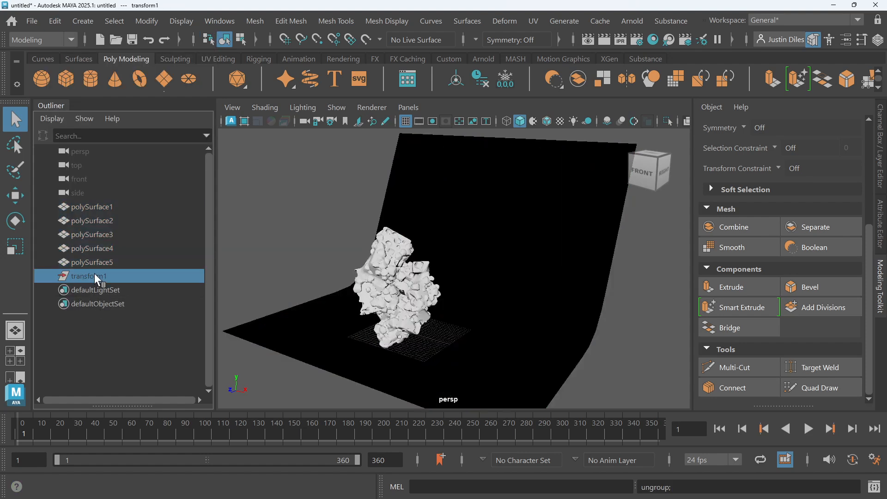
{"action": "key", "text": "Delete"}
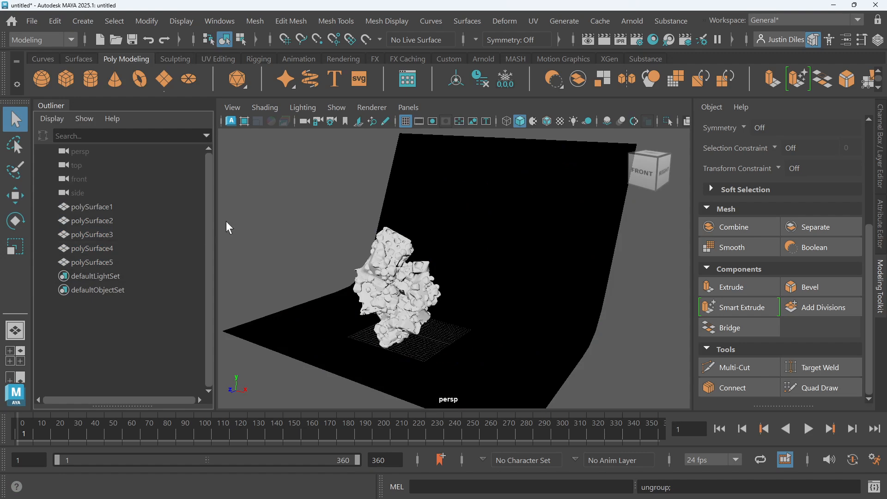
Reverse the normals of the curved backdrop surface and clear the selection.
{"action": "left_click", "coordinate": [463, 209]}
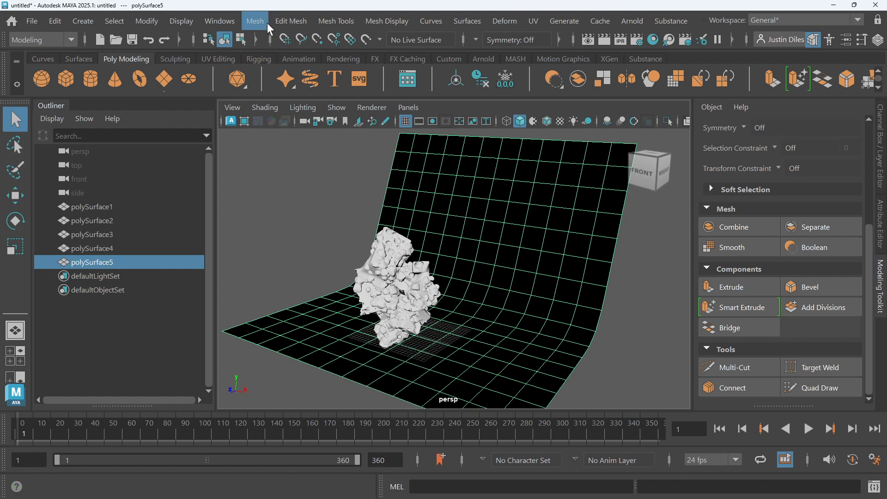
{"action": "left_click", "coordinate": [394, 22]}
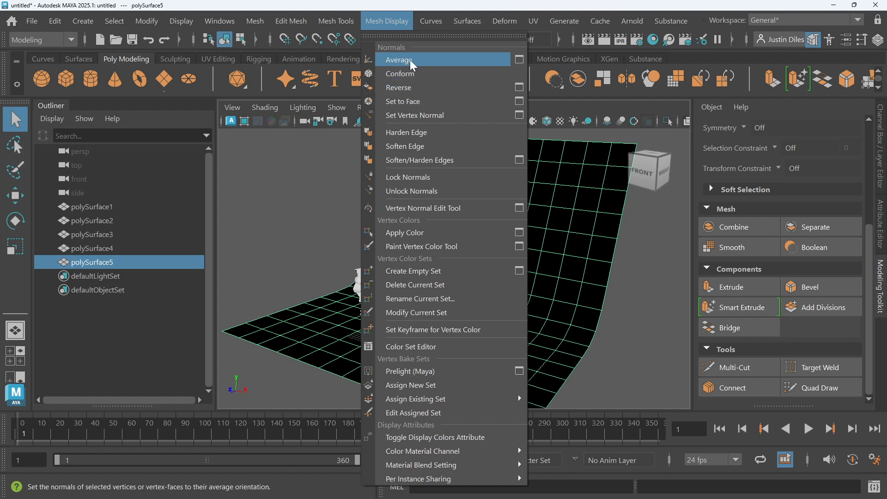
{"action": "left_click", "coordinate": [411, 87]}
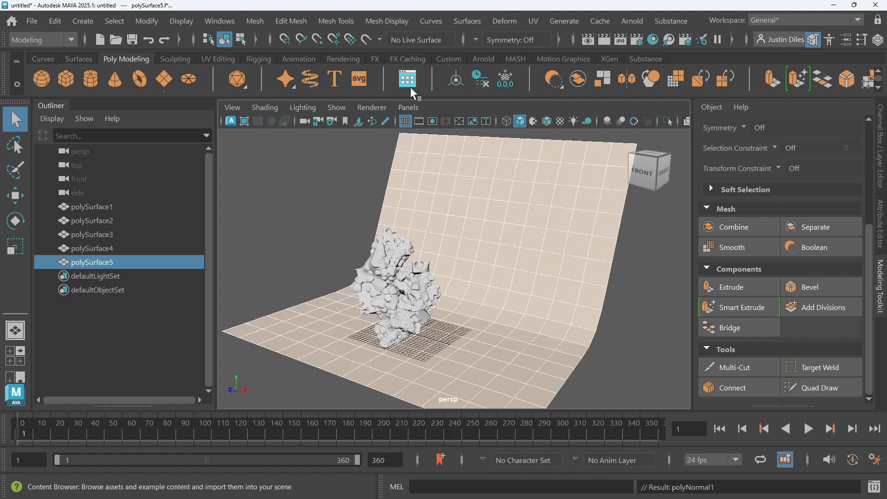
{"action": "left_click", "coordinate": [631, 313]}
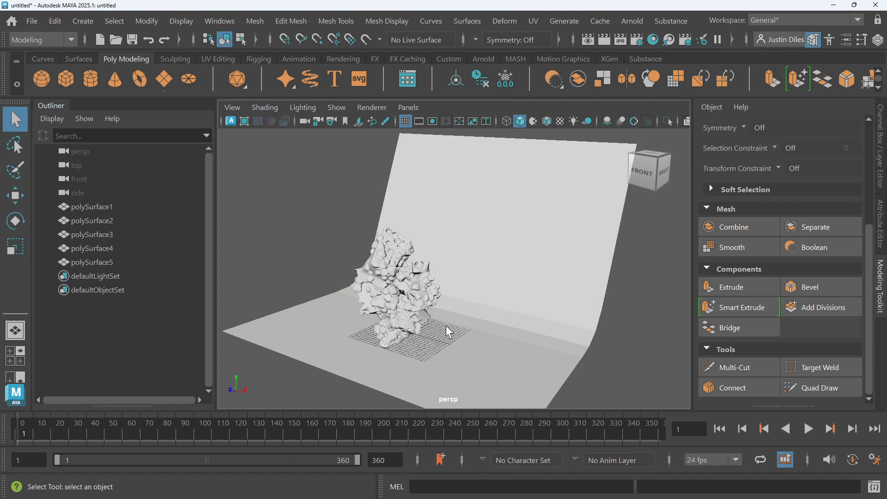
Hide the viewport grid and turn on wireframe display over the shaded models.
{"action": "left_click", "coordinate": [405, 121]}
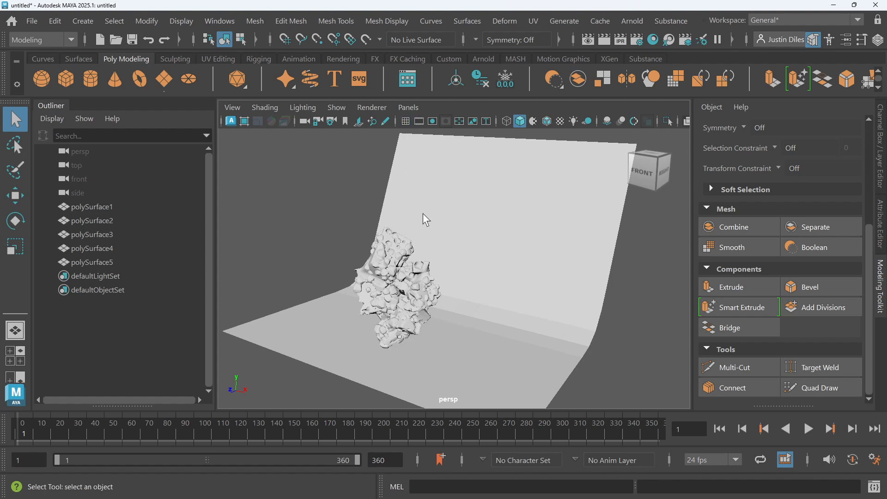
{"action": "scroll", "coordinate": [456, 239], "scroll_direction": "down", "scroll_amount": 3}
{"action": "left_click_drag", "start_coordinate": [456, 240], "coordinate": [500, 246], "text": "alt"}
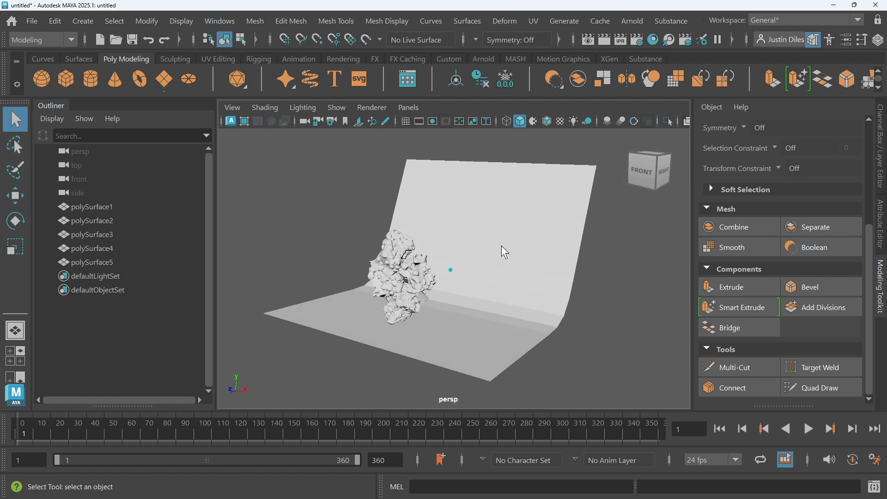
{"action": "left_click", "coordinate": [539, 239]}
{"action": "left_click", "coordinate": [587, 266]}
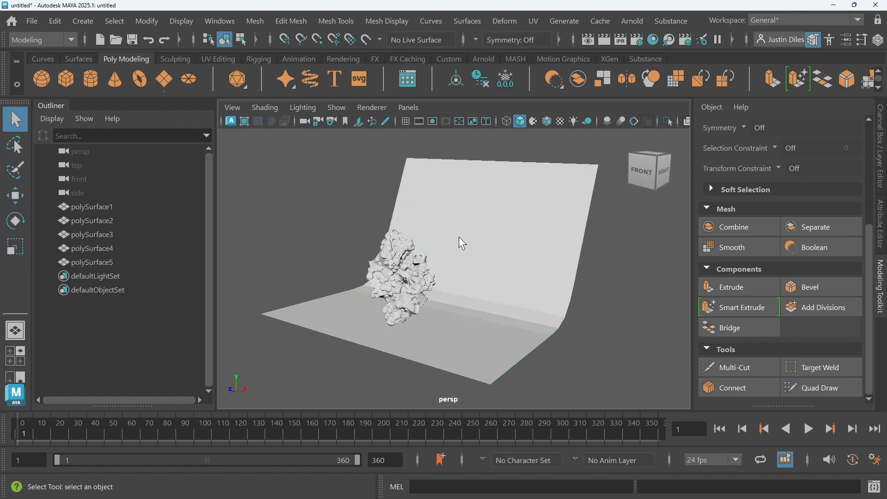
{"action": "left_click", "coordinate": [547, 121]}
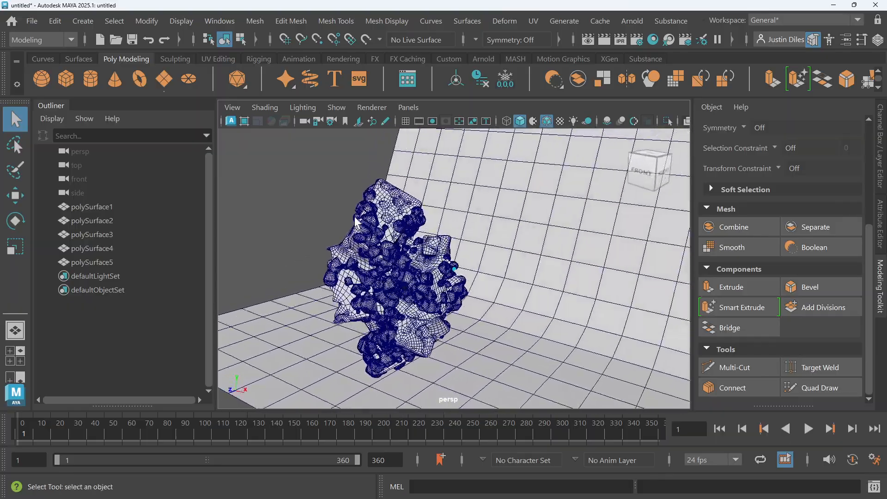
Check the pivot locations of the blobby form and the backdrop with the Move, Rotate and Scale tools.
{"action": "left_click", "coordinate": [402, 221]}
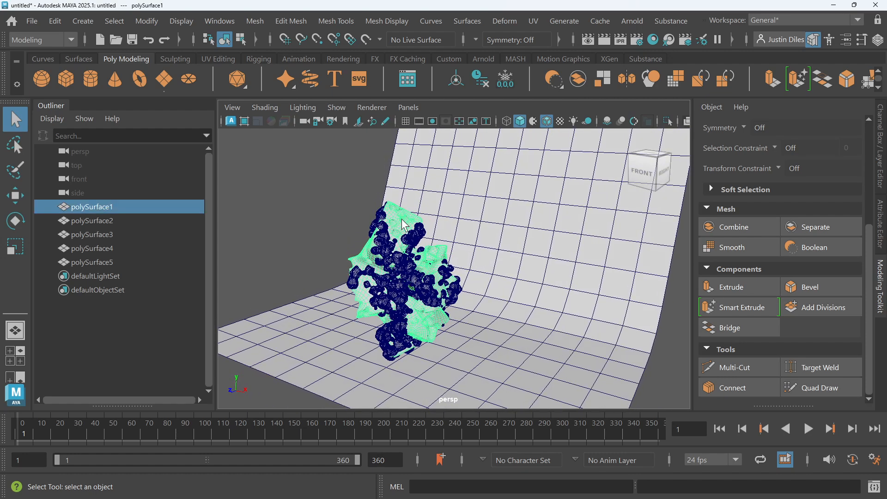
{"action": "key", "text": "w"}
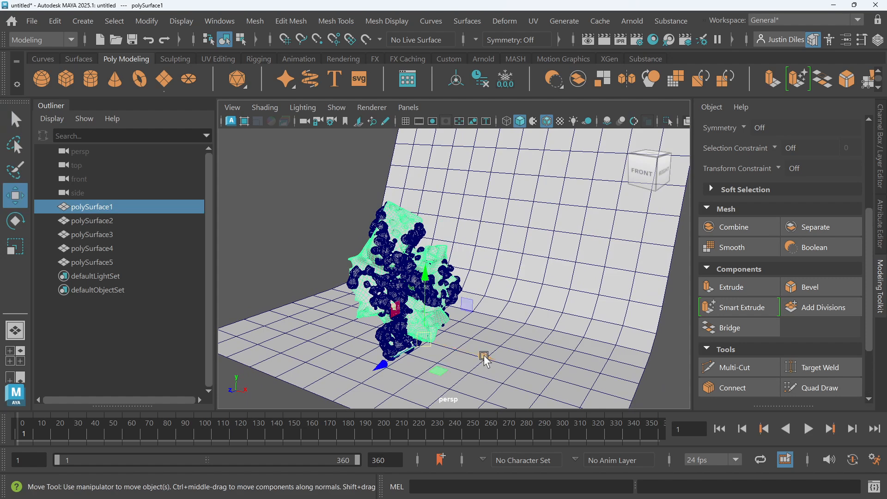
{"action": "key", "text": "q"}
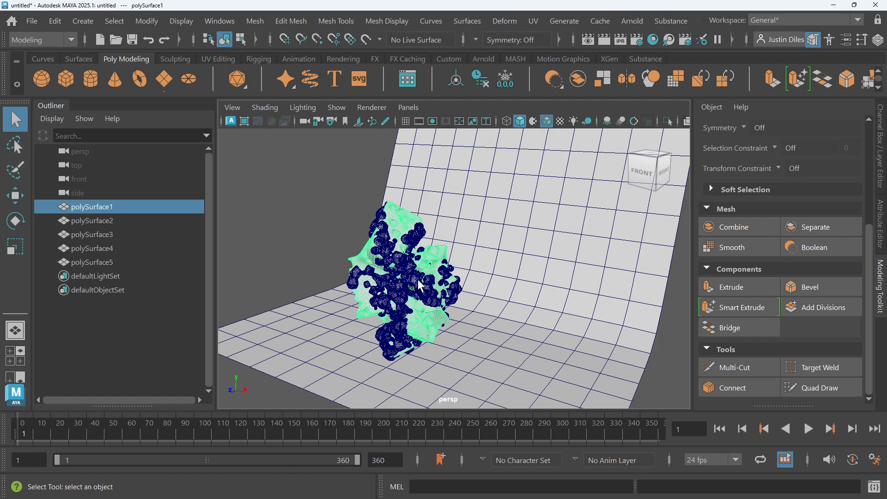
{"action": "key", "text": "w"}
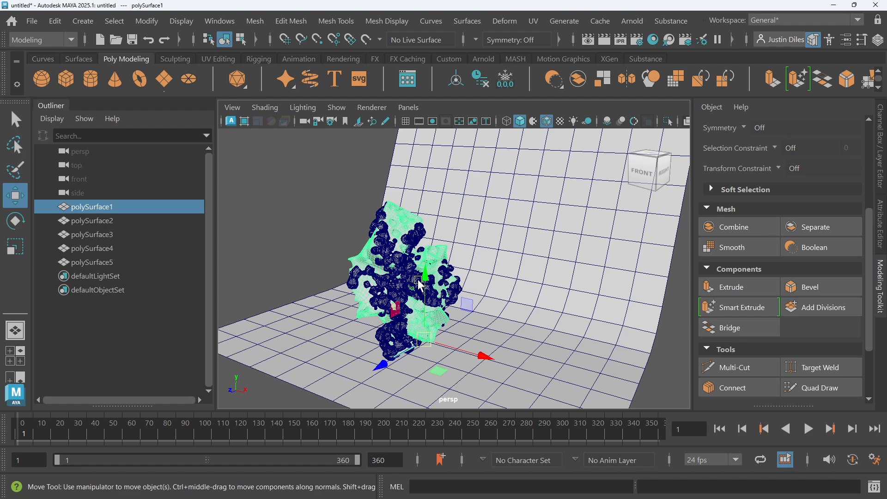
{"action": "key", "text": "e"}
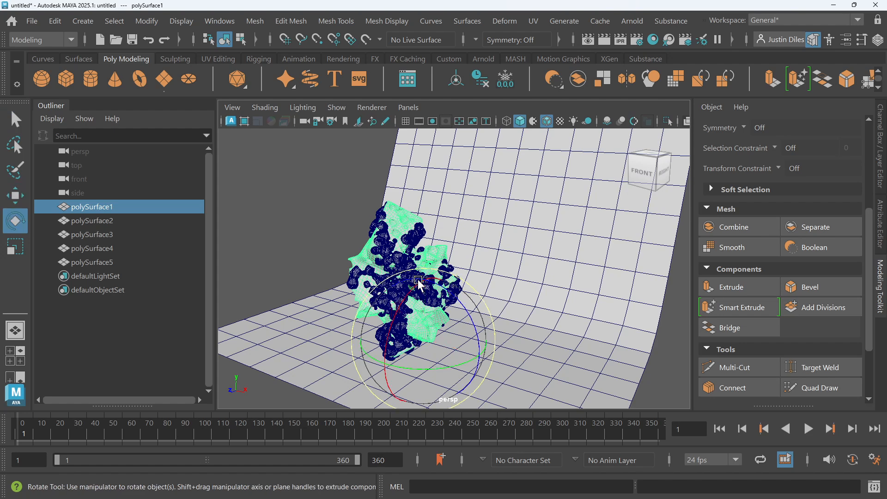
{"action": "key", "text": "r"}
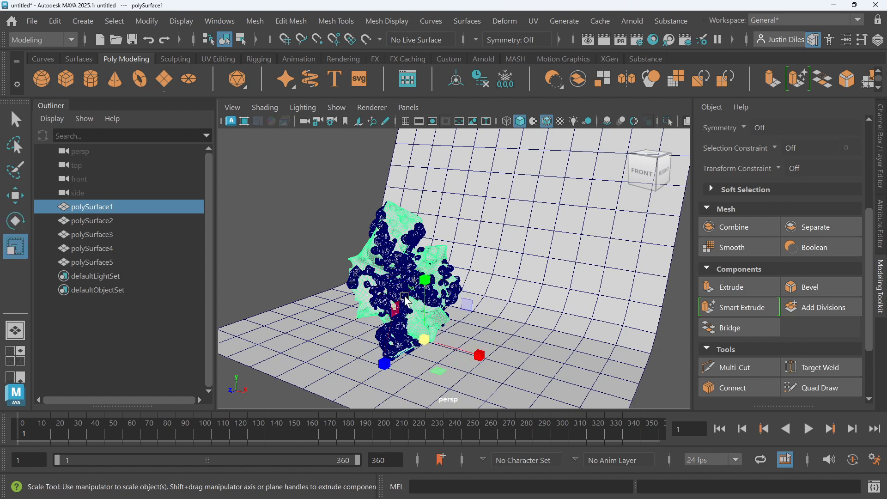
{"action": "key", "text": "q"}
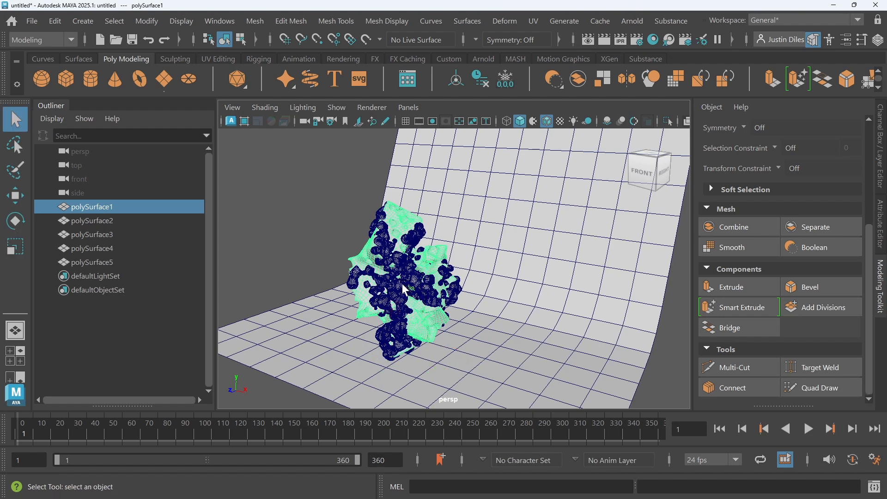
{"action": "left_click", "coordinate": [341, 207]}
{"action": "left_click", "coordinate": [395, 216]}
{"action": "key", "text": "w"}
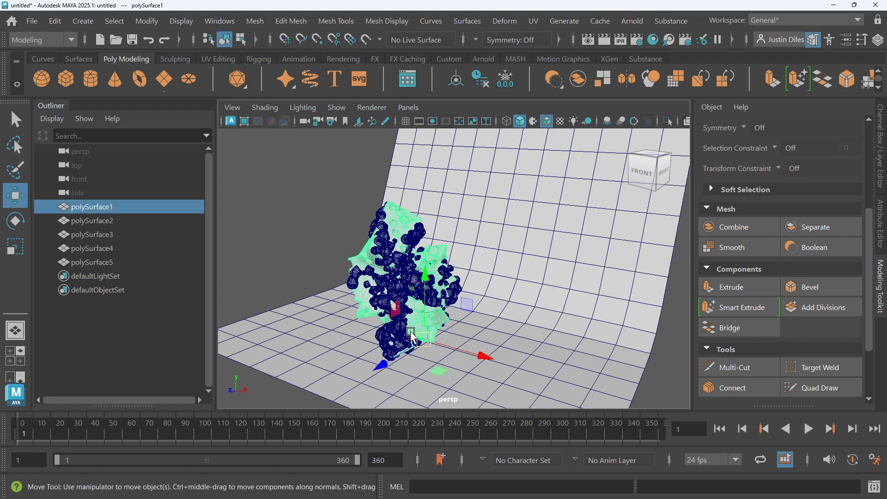
{"action": "left_click", "coordinate": [497, 208]}
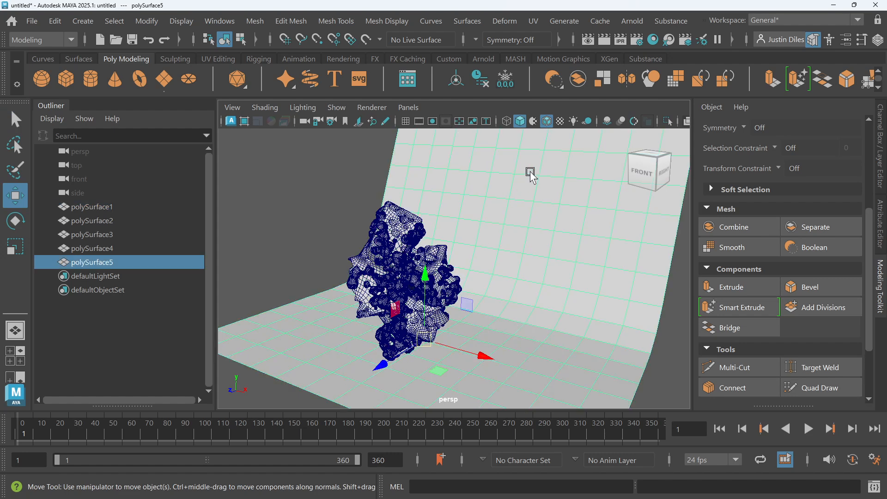
Examine the backdrop's history nodes in a widened Attribute Editor, including the Normal Mode options of polyNormal1.
{"action": "left_click", "coordinate": [882, 215]}
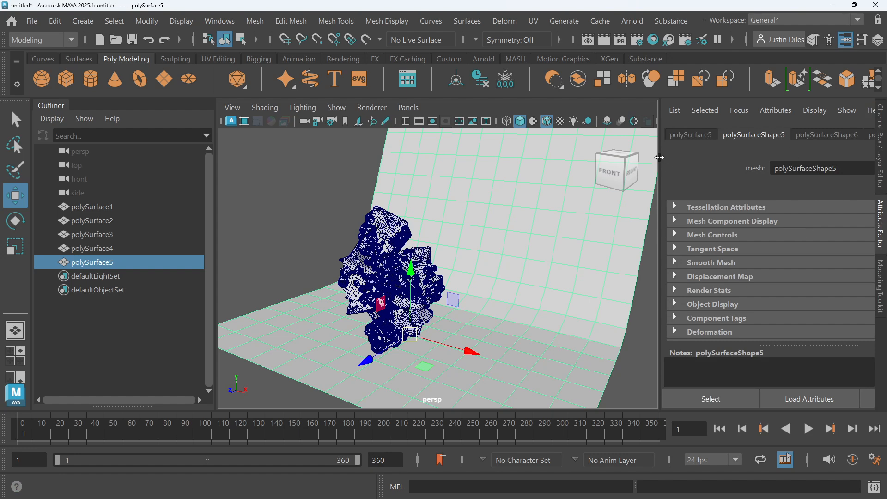
{"action": "left_click_drag", "start_coordinate": [660, 158], "coordinate": [605, 157]}
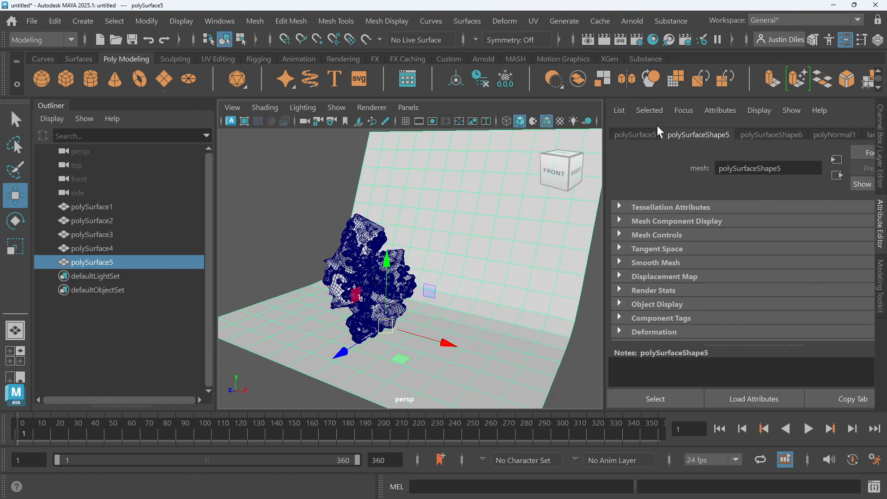
{"action": "left_click", "coordinate": [769, 137]}
{"action": "left_click", "coordinate": [824, 134]}
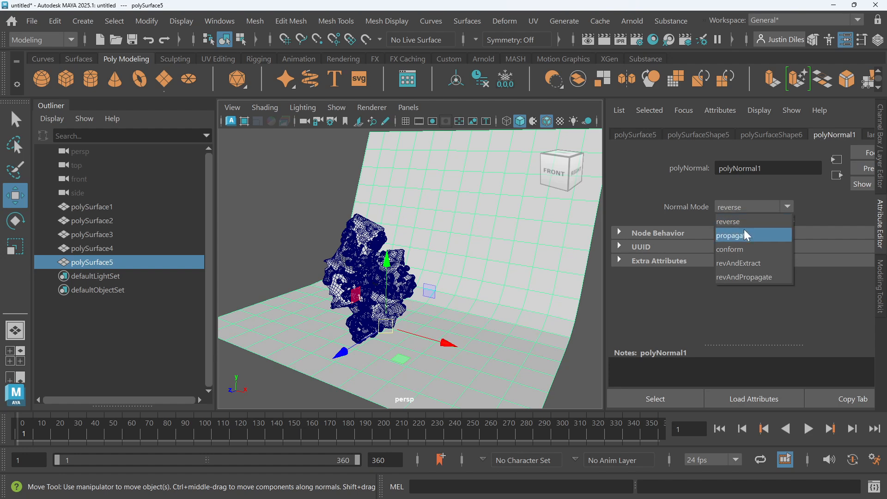
{"action": "left_click", "coordinate": [751, 194]}
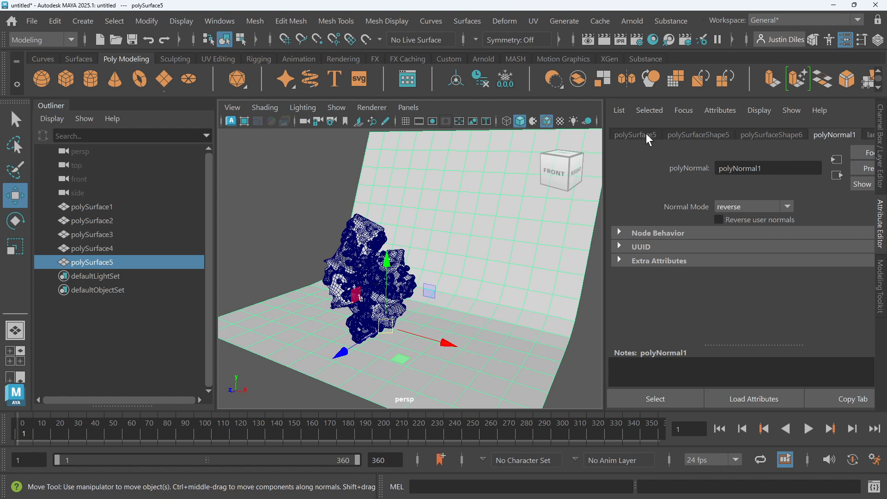
Check which parts of the blobby form select as separate surfaces.
{"action": "left_click", "coordinate": [16, 119]}
{"action": "left_click", "coordinate": [365, 226]}
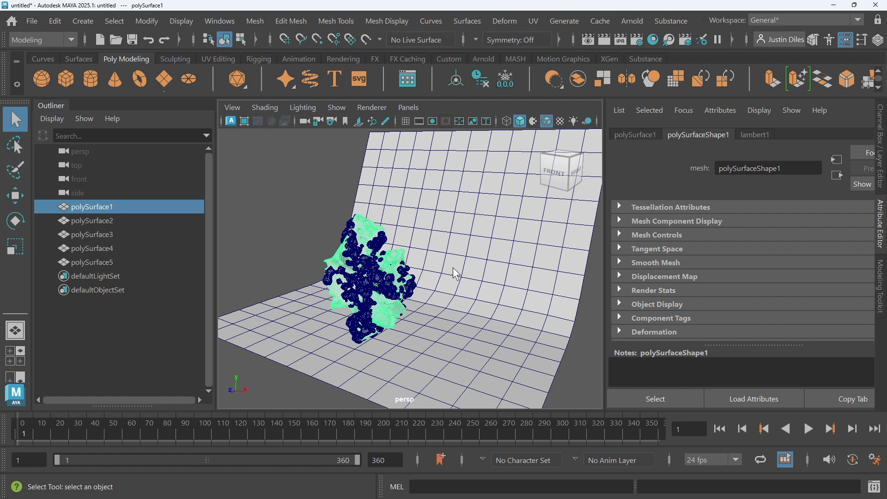
{"action": "left_click", "coordinate": [382, 247]}
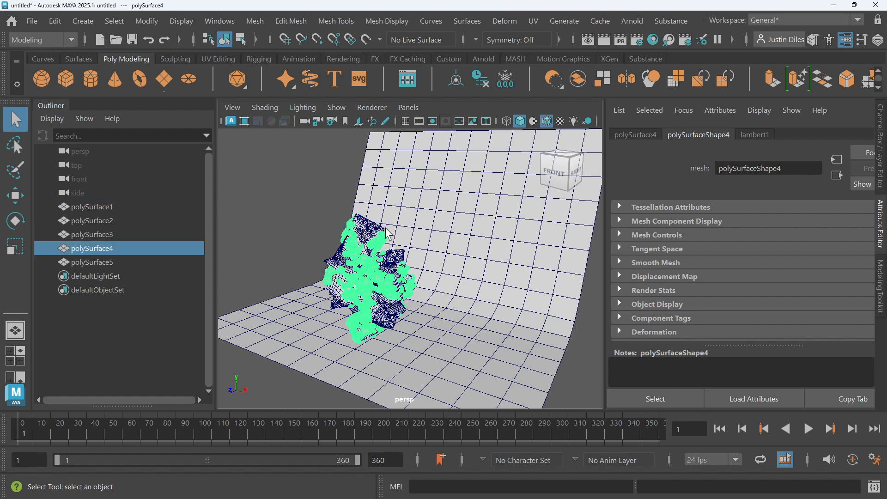
{"action": "left_click", "coordinate": [590, 346]}
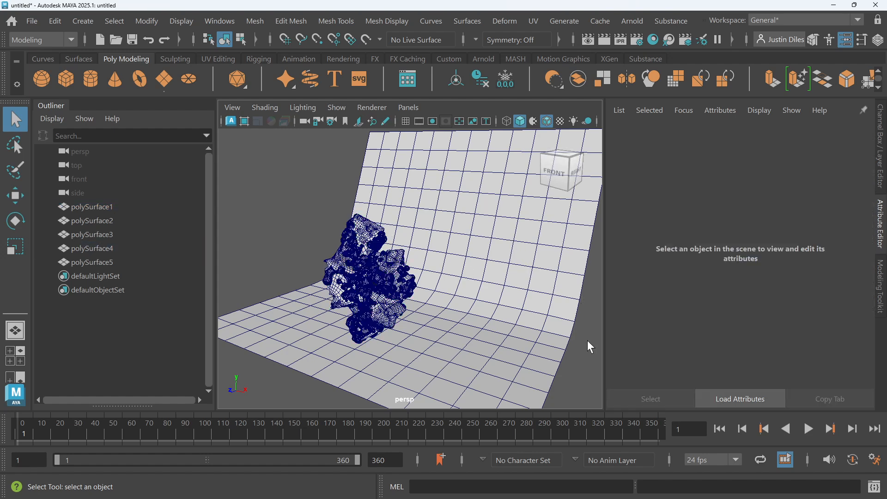
{"action": "left_click", "coordinate": [402, 269]}
{"action": "left_click", "coordinate": [580, 363]}
Try to center the pivots of all five surfaces and check polySurface1's pivot with the Move tool.
{"action": "left_click_drag", "start_coordinate": [548, 357], "coordinate": [292, 234]}
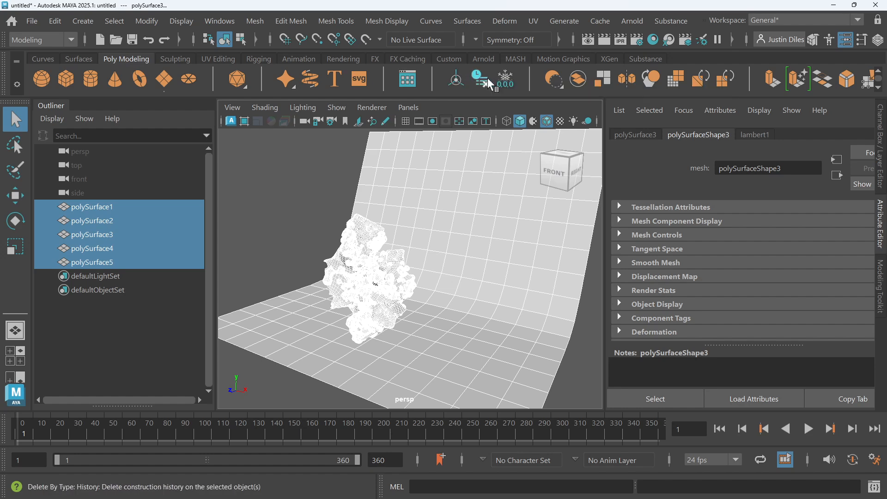
{"action": "left_click", "coordinate": [456, 81]}
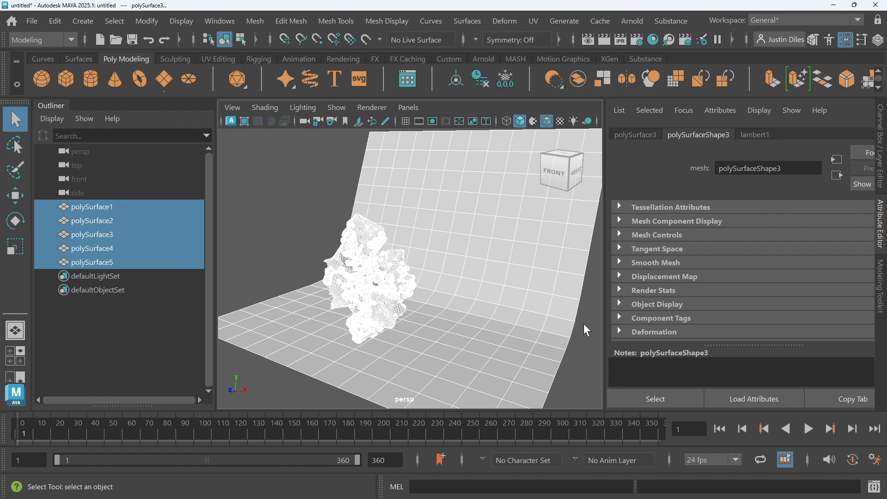
{"action": "left_click", "coordinate": [575, 347]}
{"action": "left_click", "coordinate": [367, 232]}
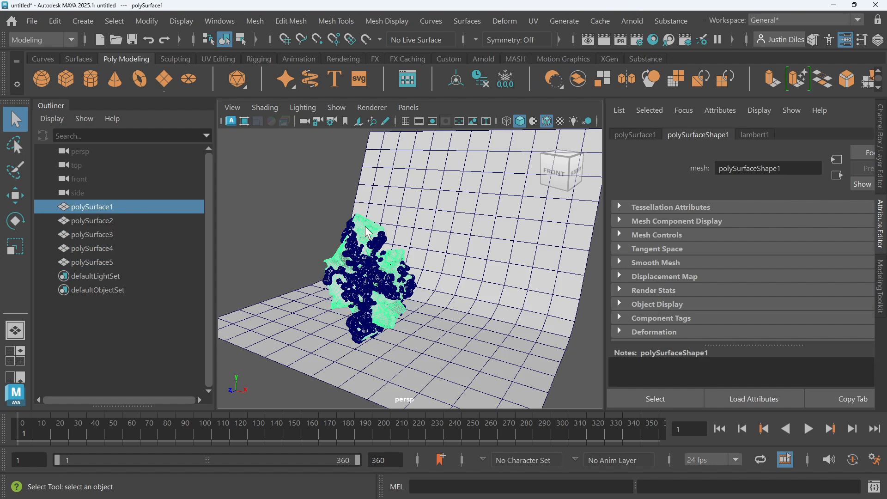
{"action": "key", "text": "w"}
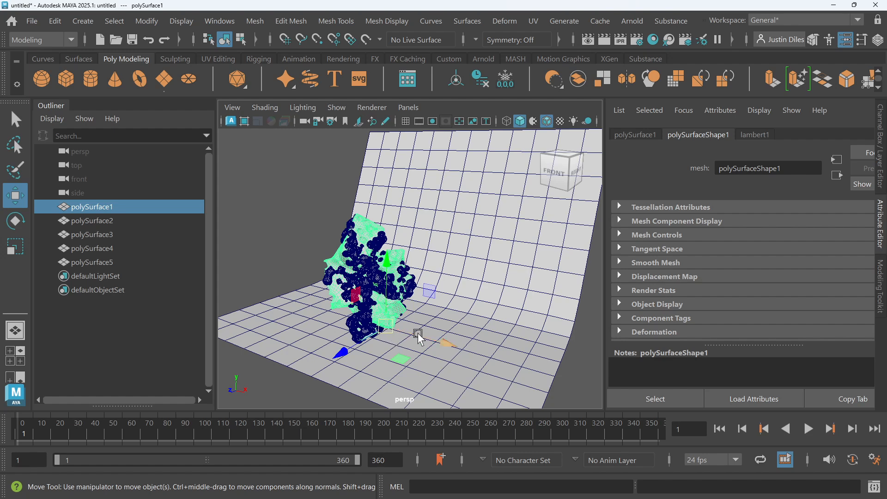
{"action": "left_click", "coordinate": [571, 390]}
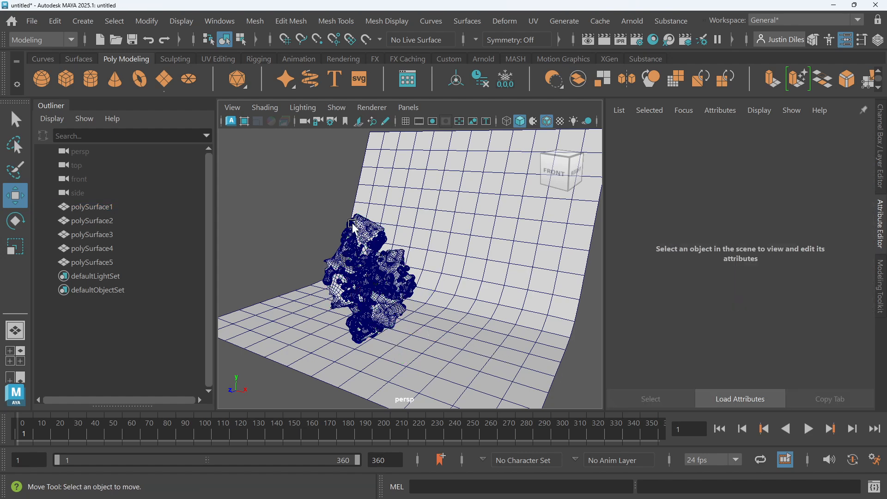
{"action": "left_click", "coordinate": [17, 121]}
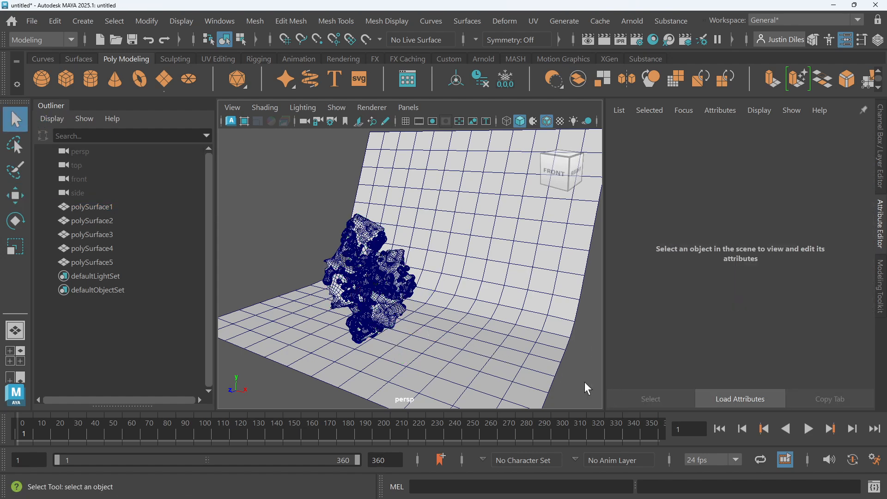
Center the pivots, delete the construction history and freeze the transformations of all five surfaces.
{"action": "left_click_drag", "start_coordinate": [584, 381], "coordinate": [286, 194]}
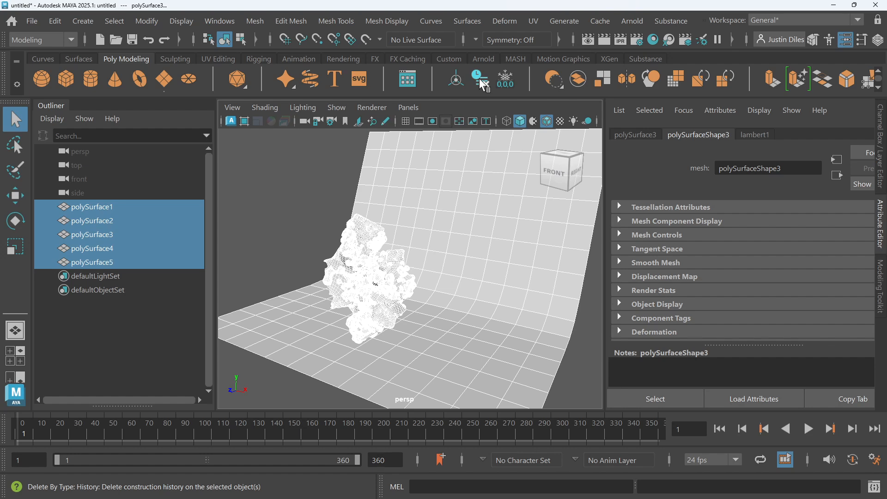
{"action": "left_click", "coordinate": [506, 82]}
{"action": "left_click", "coordinate": [589, 361]}
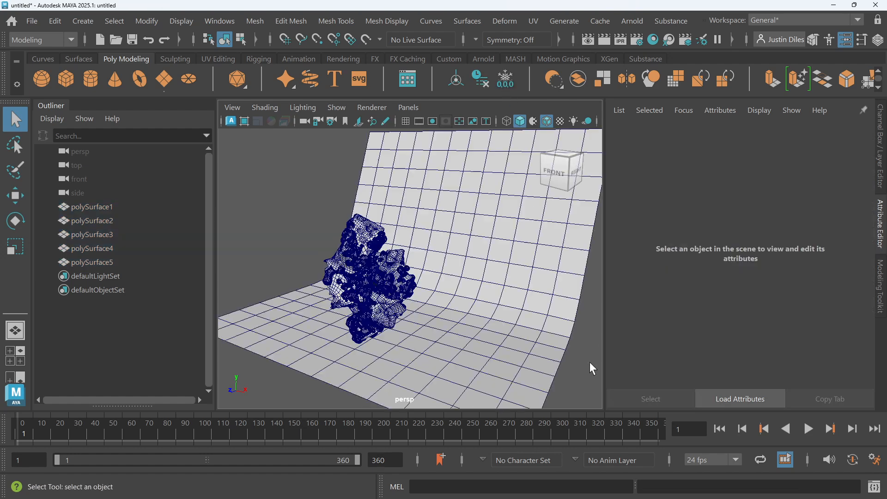
Check the pivots of polySurface1 and the backdrop with the Move tool.
{"action": "left_click", "coordinate": [372, 236]}
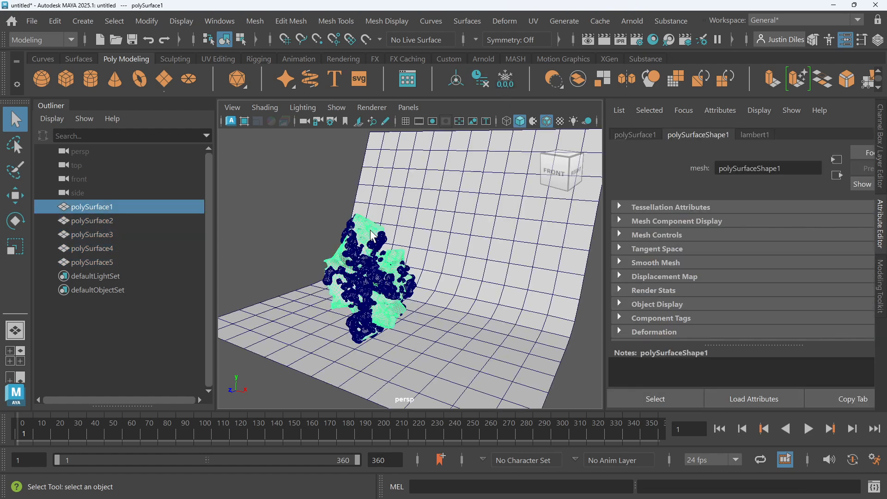
{"action": "key", "text": "w"}
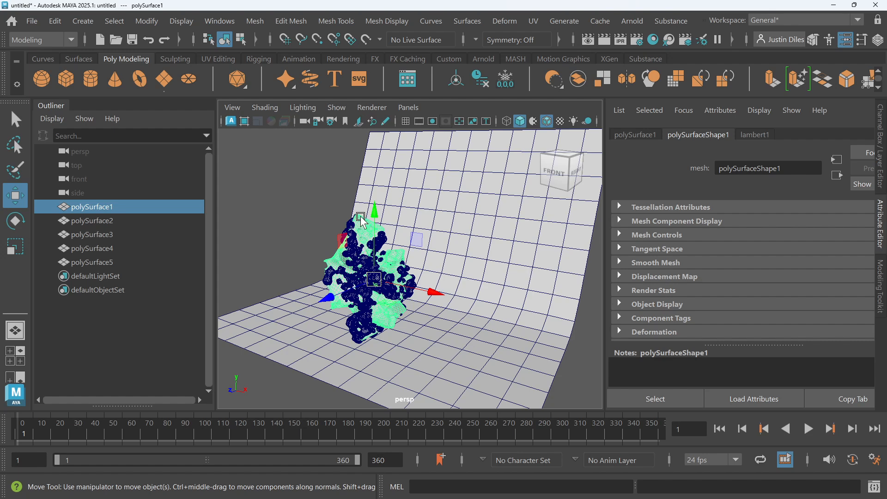
{"action": "left_click", "coordinate": [443, 248]}
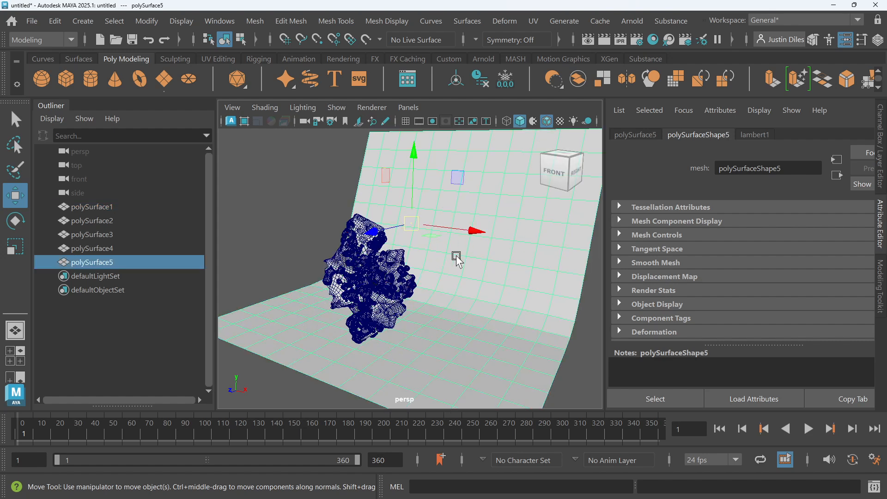
Check the pivots of polySurface4 and the backdrop with the Move and Rotate tools.
{"action": "left_click", "coordinate": [374, 278]}
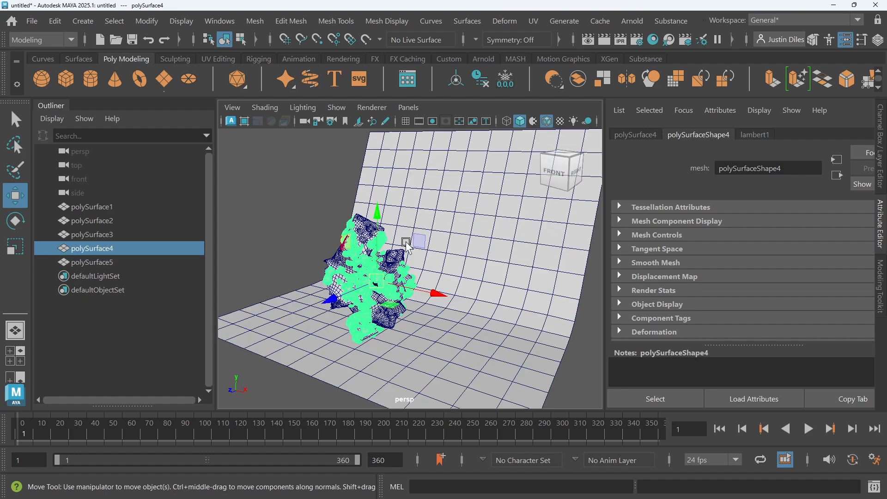
{"action": "left_click", "coordinate": [481, 221]}
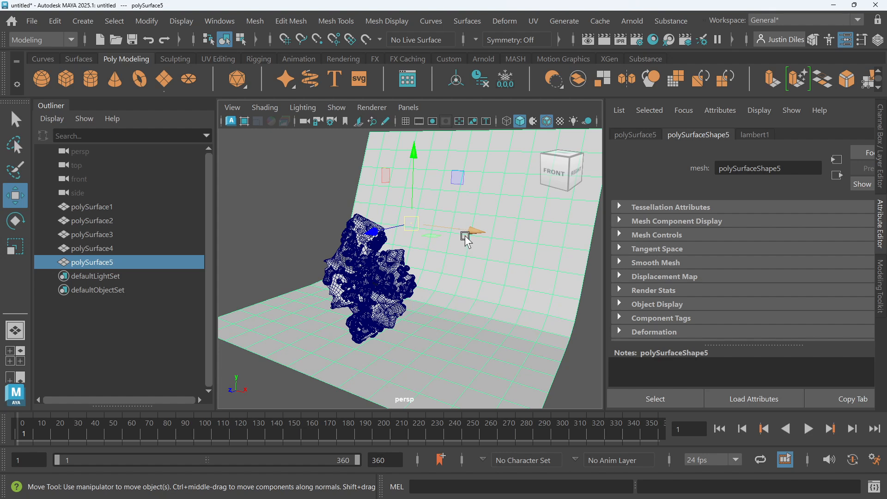
{"action": "key", "text": "q"}
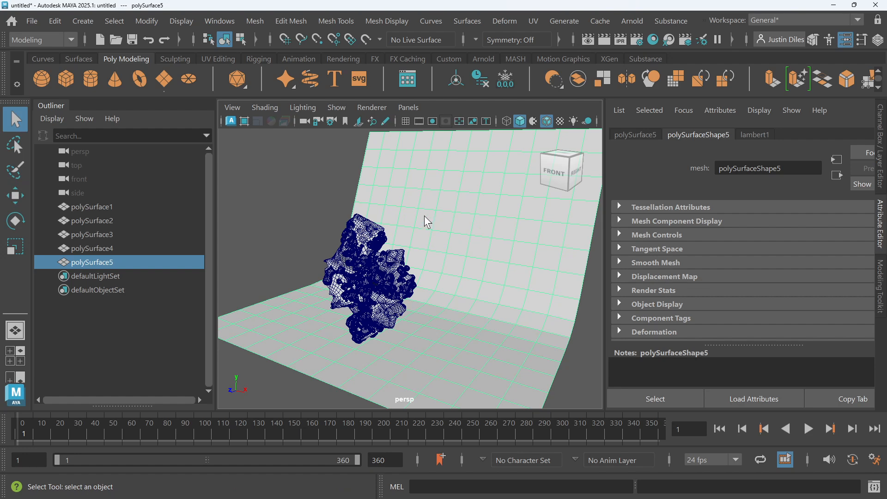
{"action": "key", "text": "w"}
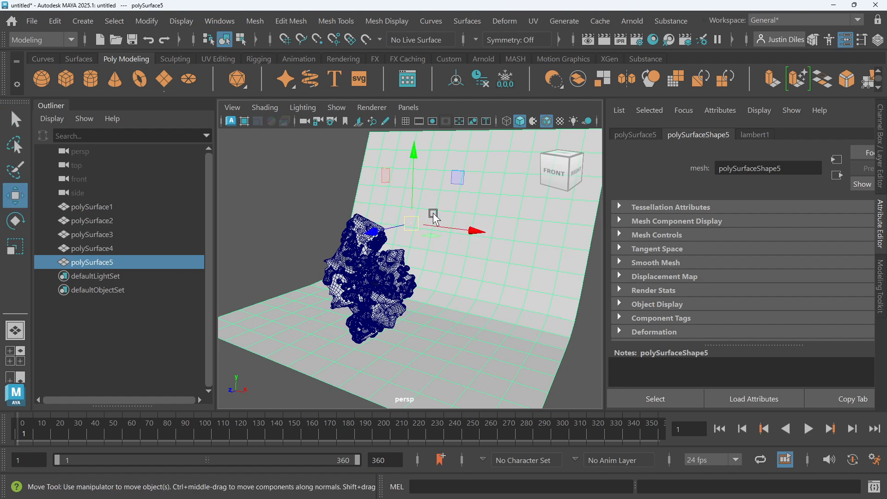
{"action": "key", "text": "e"}
{"action": "key", "text": "w"}
{"action": "key", "text": "e"}
{"action": "key", "text": "w"}
Snap the backdrop's pivot to a vertex on its floor in front of the blobby form.
{"action": "key", "text": "d"}
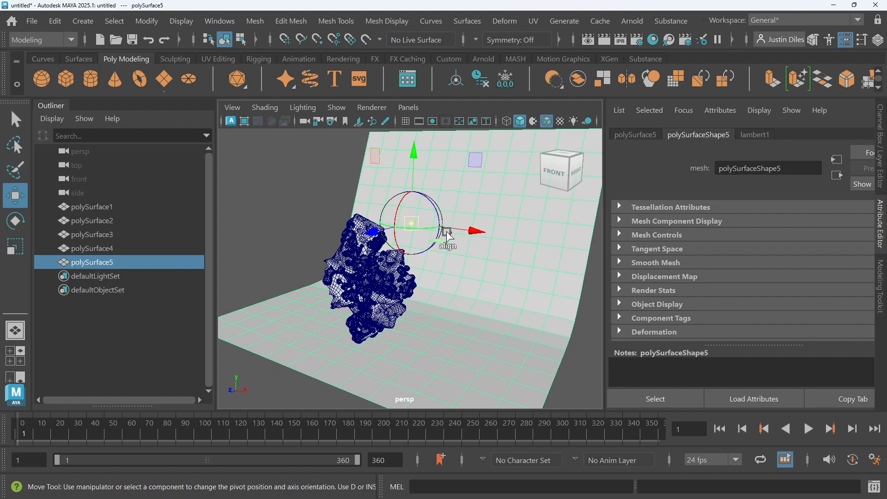
{"action": "key", "text": "d"}
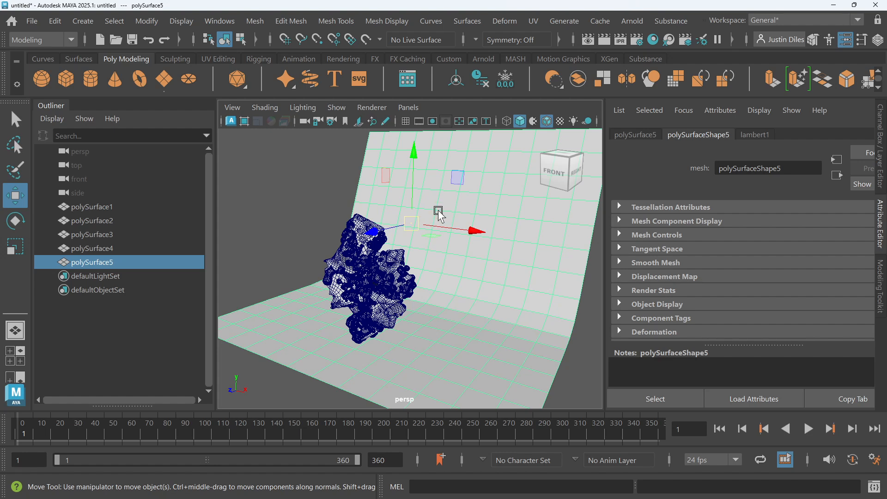
{"action": "key", "text": "d"}
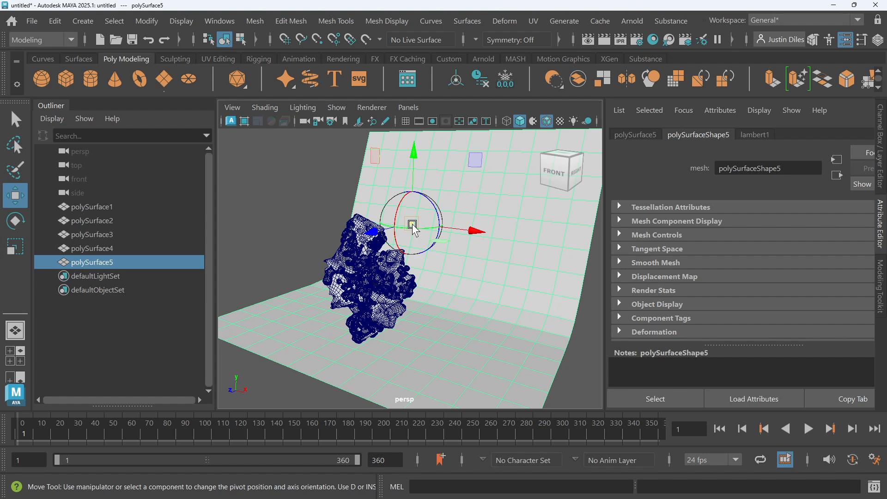
{"action": "key", "text": "v"}
{"action": "left_click_drag", "start_coordinate": [412, 225], "coordinate": [404, 344]}
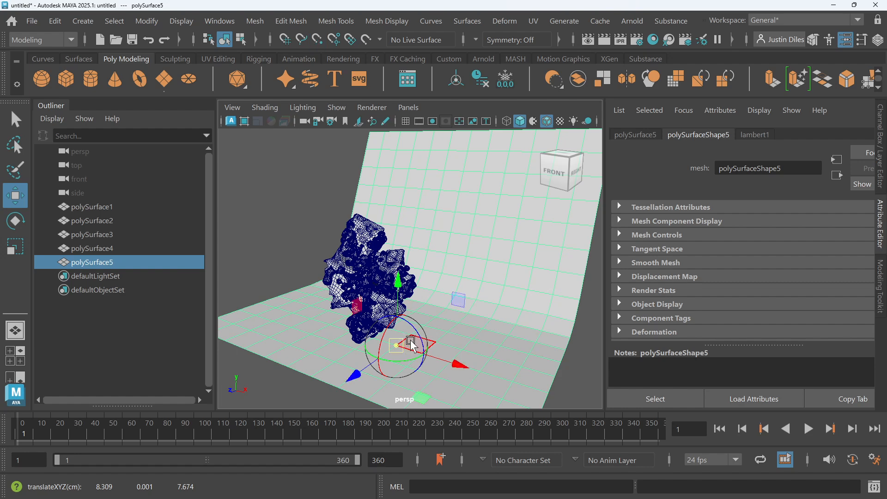
{"action": "key", "text": "d"}
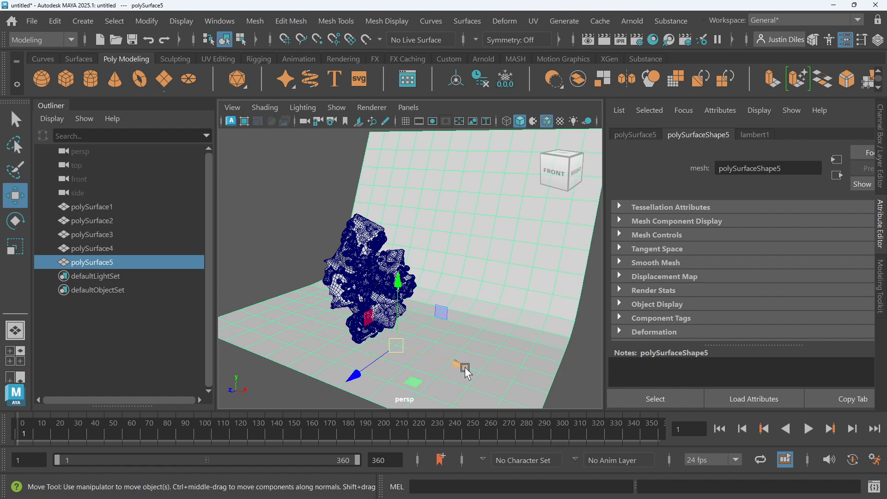
Test-move the backdrop along the X axis twice, undoing each move.
{"action": "left_click_drag", "start_coordinate": [462, 365], "coordinate": [468, 369]}
{"action": "key", "text": "ctrl+z"}
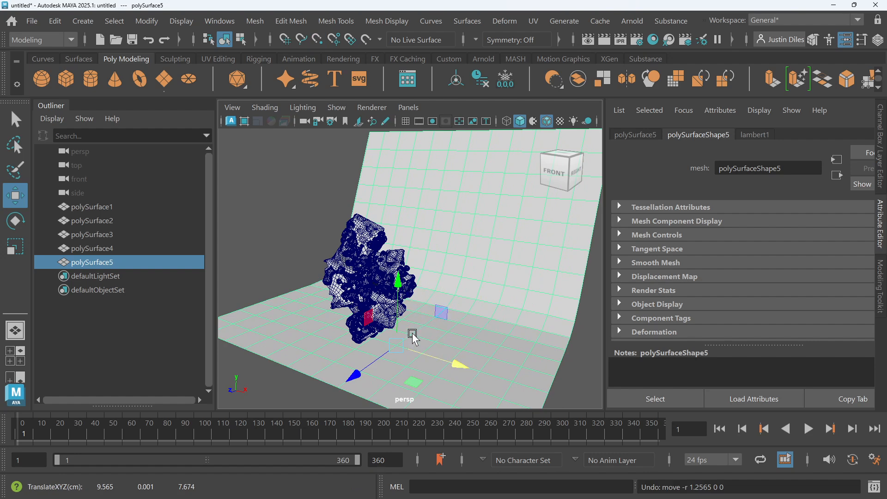
{"action": "key", "text": "d"}
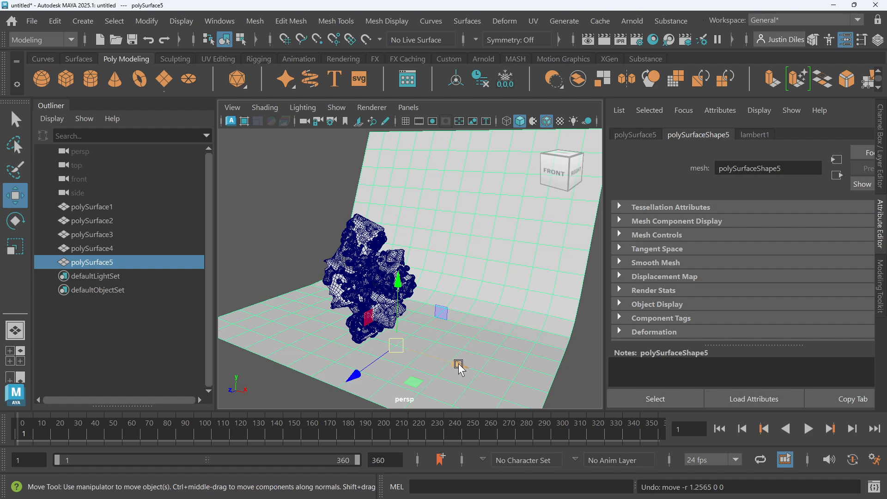
{"action": "left_click_drag", "start_coordinate": [459, 364], "coordinate": [466, 367]}
{"action": "key", "text": "ctrl+z"}
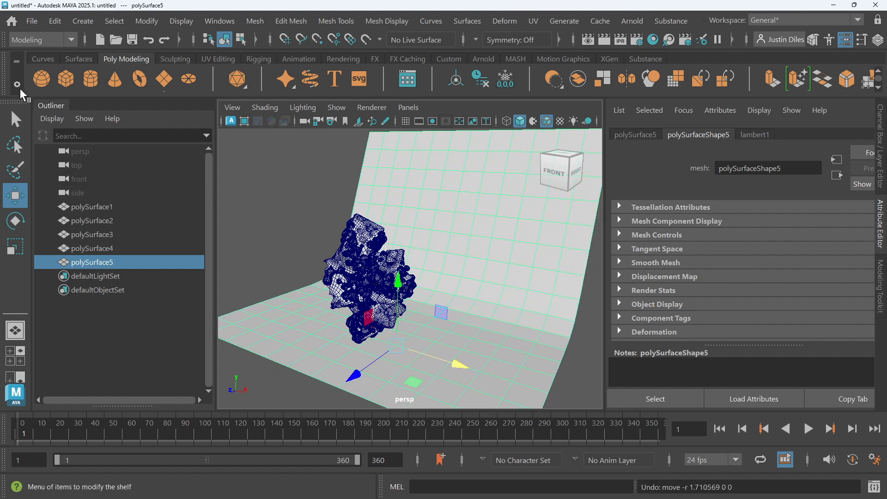
Widen the viewport and display the Channel Box / Layer Editor for the backdrop.
{"action": "key", "text": "q"}
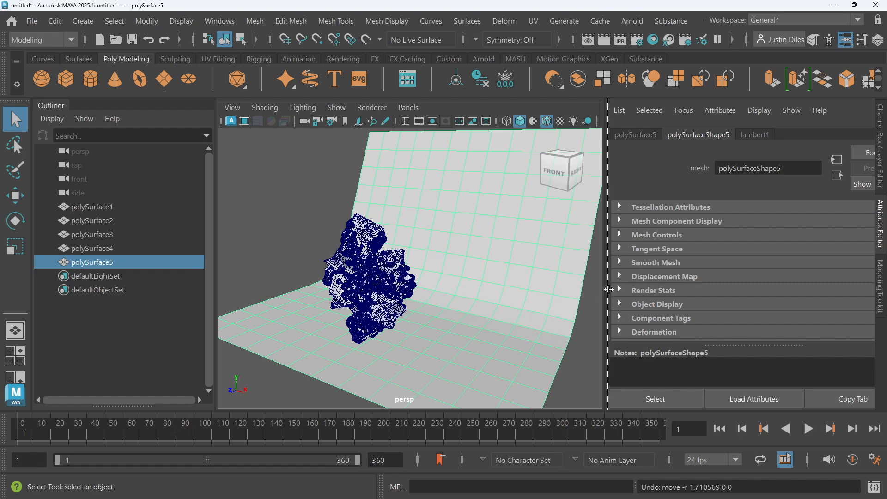
{"action": "left_click_drag", "start_coordinate": [603, 292], "coordinate": [651, 296]}
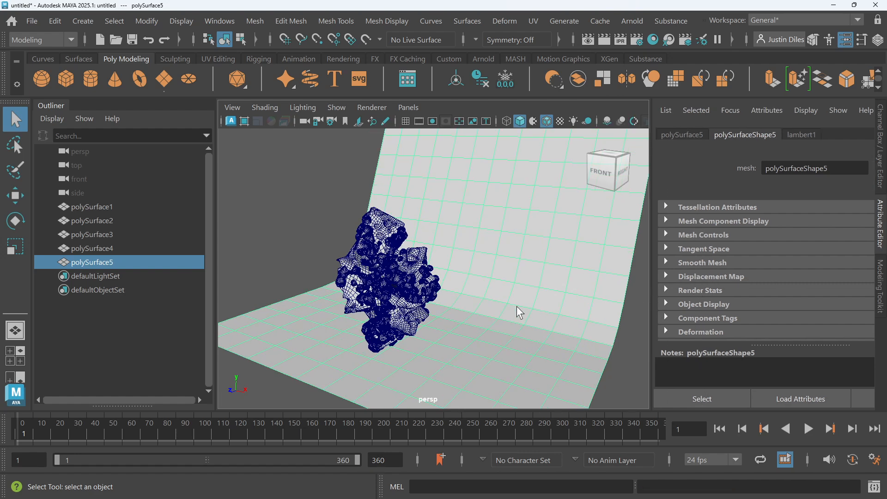
{"action": "left_click", "coordinate": [881, 147]}
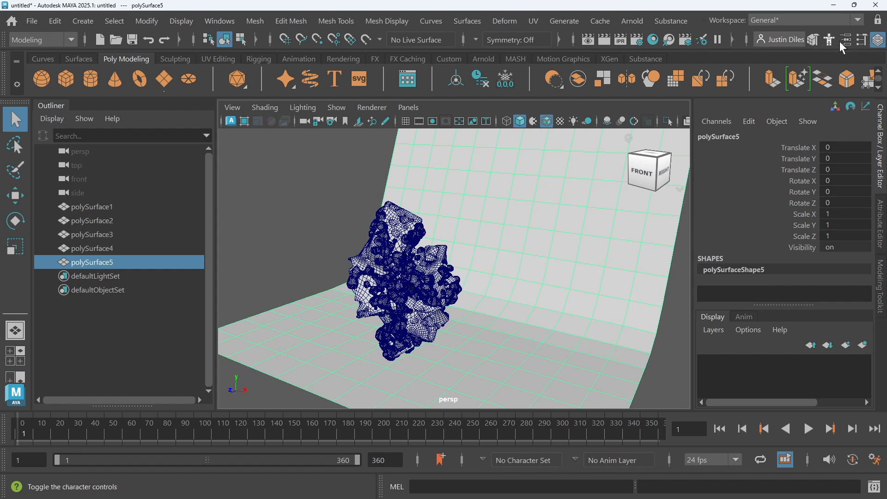
{"action": "left_click", "coordinate": [881, 44]}
{"action": "left_click", "coordinate": [880, 44]}
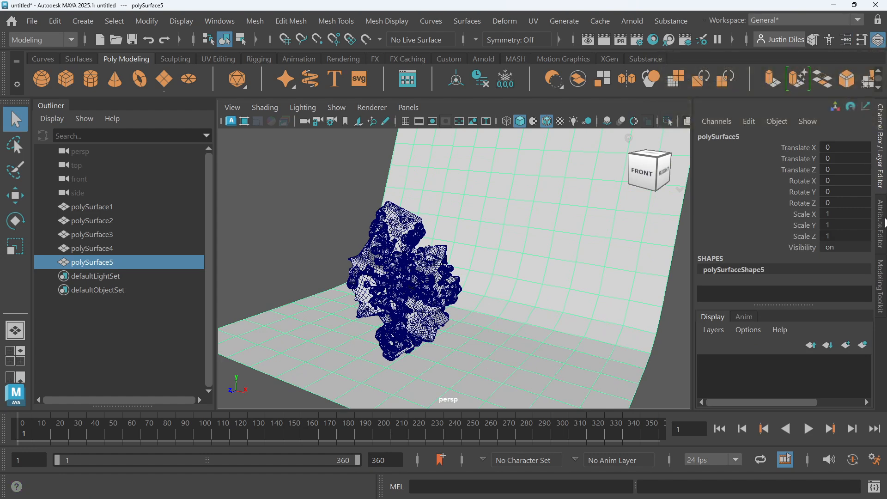
{"action": "left_click", "coordinate": [883, 227]}
{"action": "left_click", "coordinate": [882, 271]}
{"action": "left_click", "coordinate": [880, 159]}
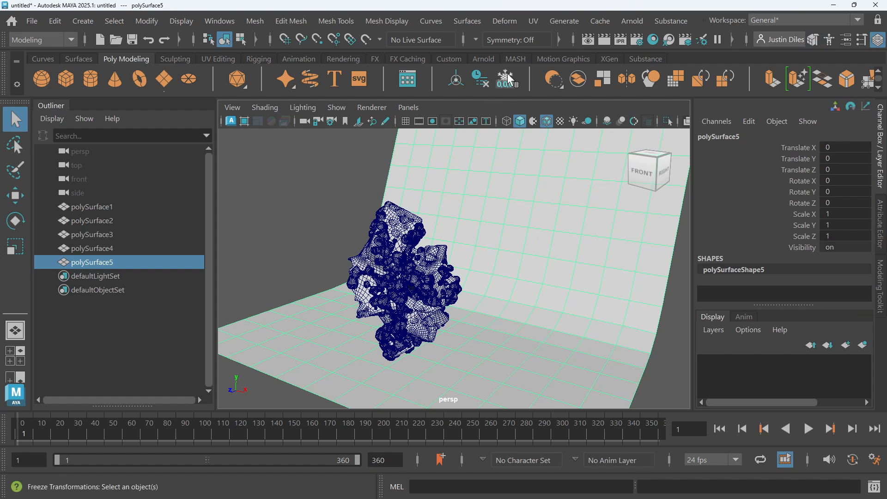
Move polySurface4 about 22.5 units along X, try freezing its transformations and undo the freeze.
{"action": "left_click", "coordinate": [400, 262]}
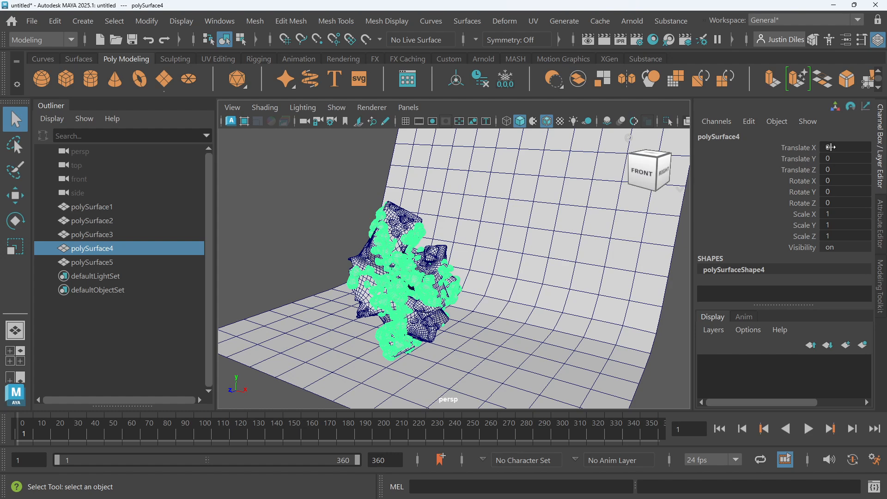
{"action": "key", "text": "w"}
{"action": "left_click_drag", "start_coordinate": [476, 297], "coordinate": [595, 324]}
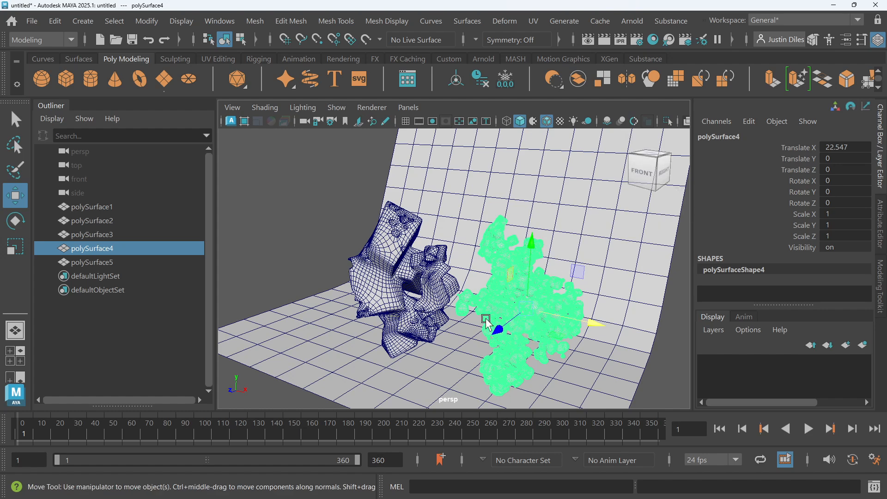
{"action": "left_click", "coordinate": [506, 79]}
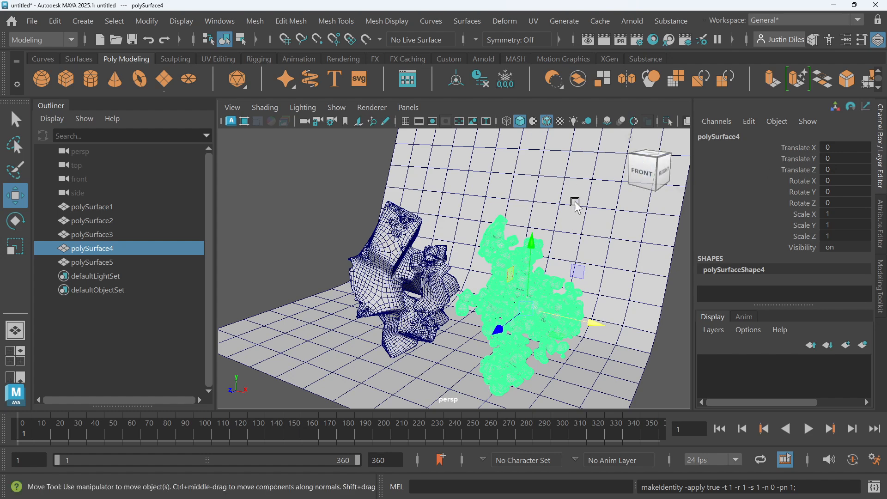
{"action": "key", "text": "ctrl+z"}
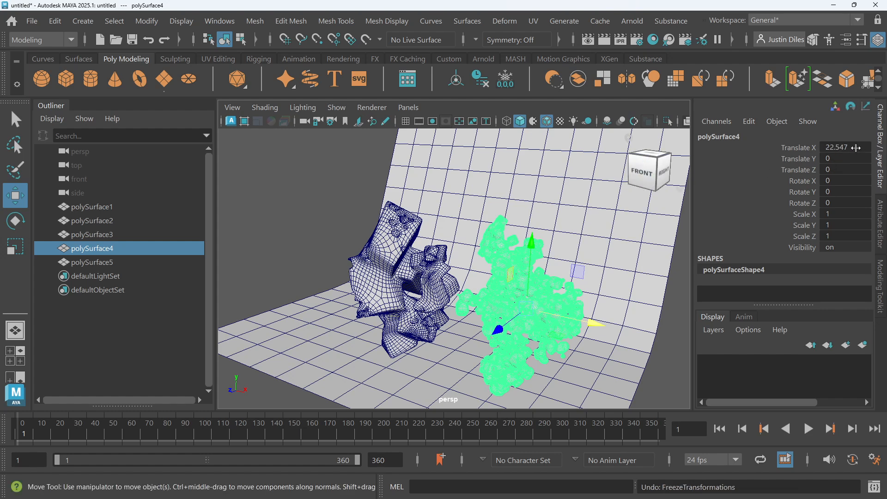
Set polySurface4's Translate X to 0, freeze its transformations and clear the selection.
{"action": "left_click", "coordinate": [854, 147]}
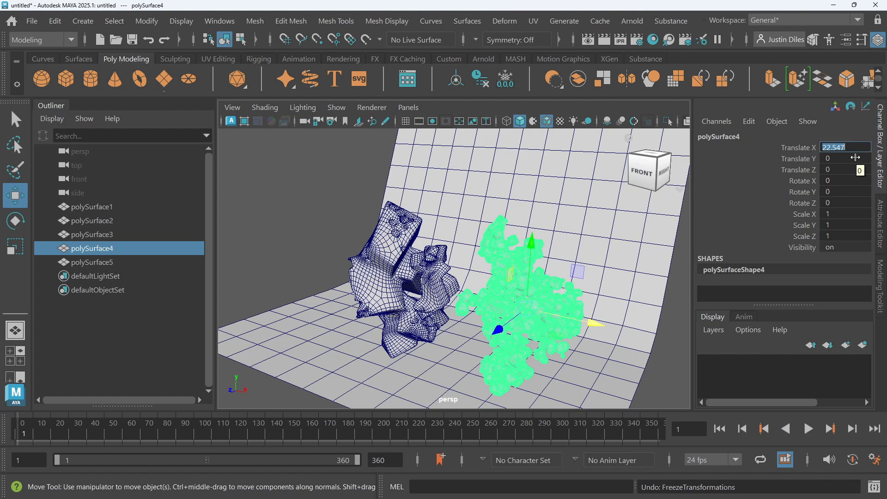
{"action": "type", "text": "0"}
{"action": "key", "text": "Return"}
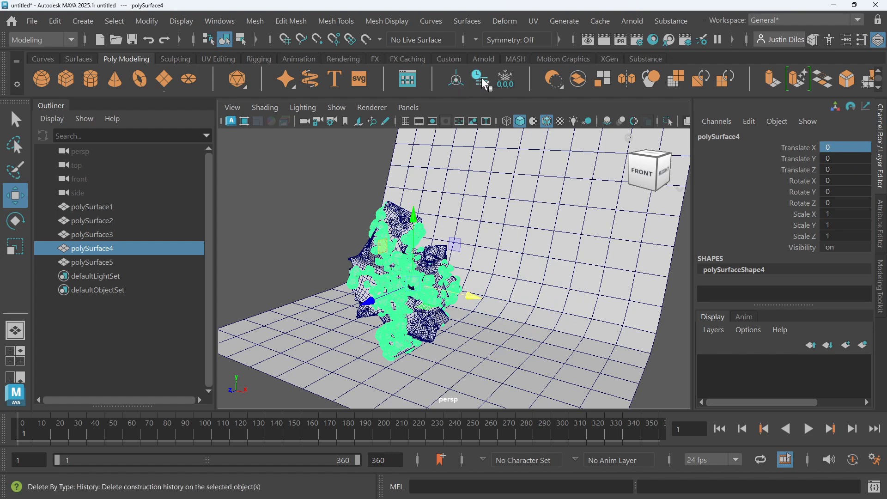
{"action": "left_click", "coordinate": [508, 80]}
{"action": "left_click", "coordinate": [362, 202]}
{"action": "key", "text": "q"}
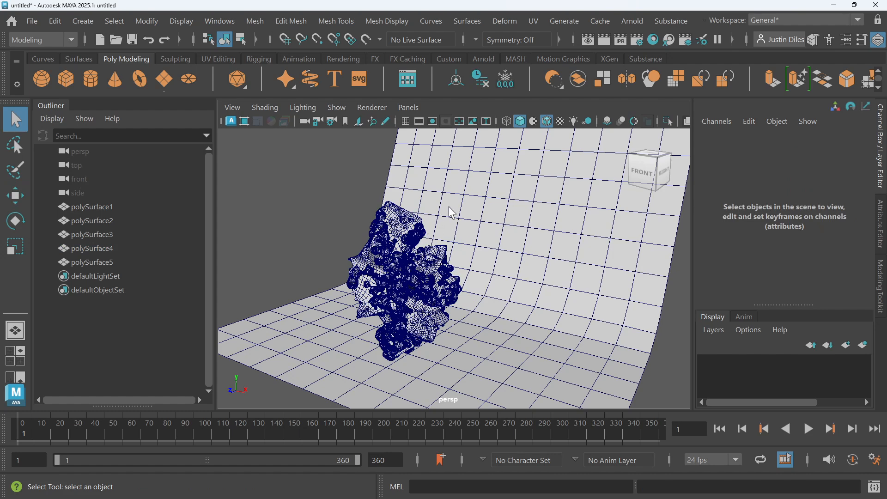
Check the transform values of all five surfaces in the Channel Box.
{"action": "left_click", "coordinate": [533, 218]}
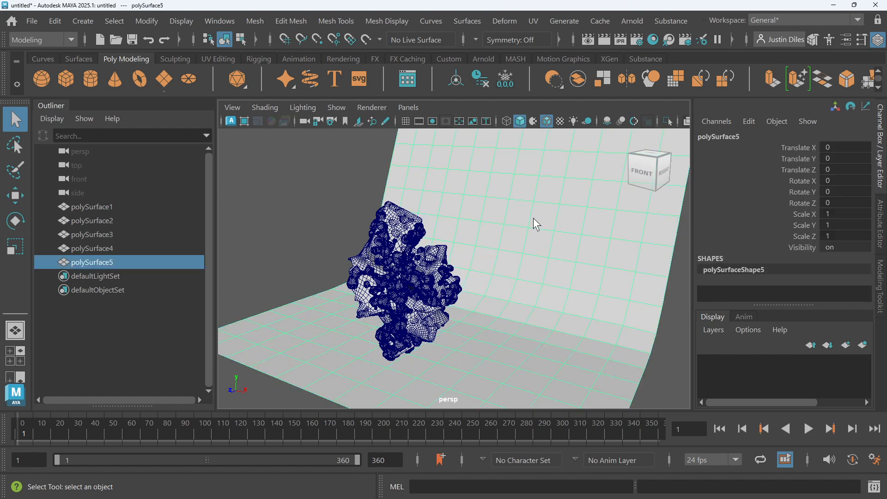
{"action": "left_click", "coordinate": [382, 245]}
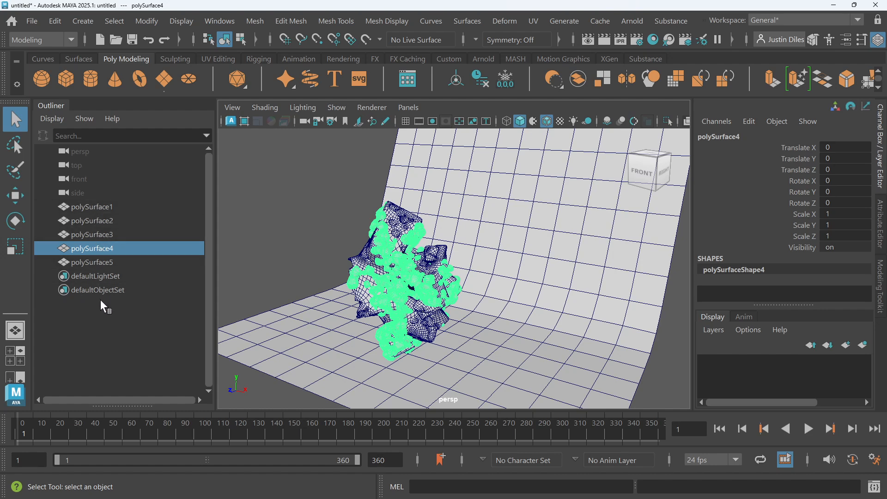
{"action": "left_click", "coordinate": [93, 204]}
{"action": "left_click", "coordinate": [99, 220]}
{"action": "left_click", "coordinate": [99, 233]}
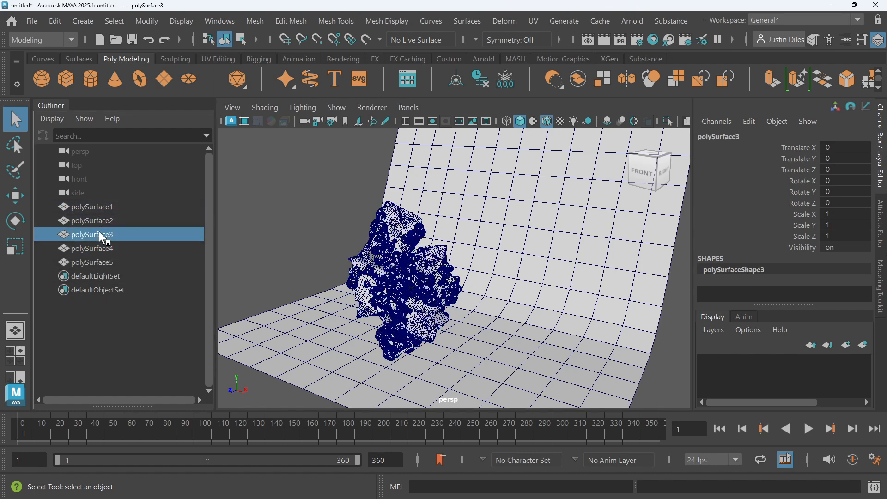
{"action": "left_click", "coordinate": [96, 248]}
{"action": "left_click", "coordinate": [97, 262]}
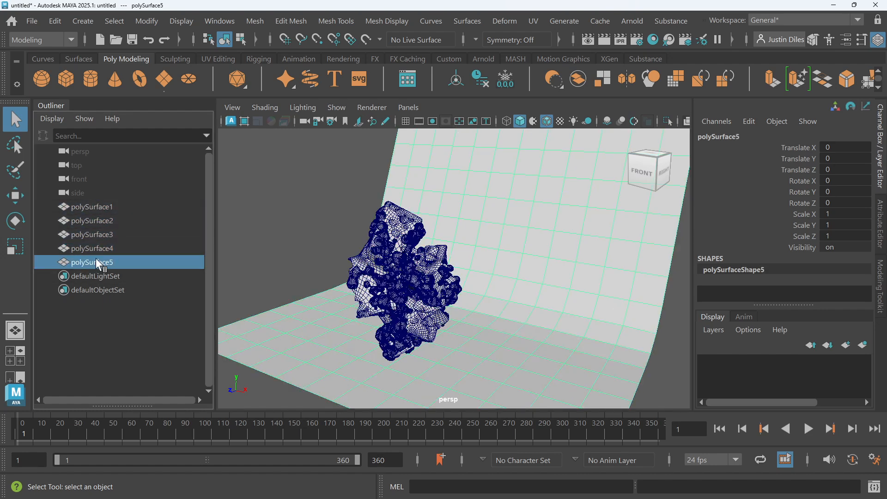
{"action": "left_click", "coordinate": [258, 193]}
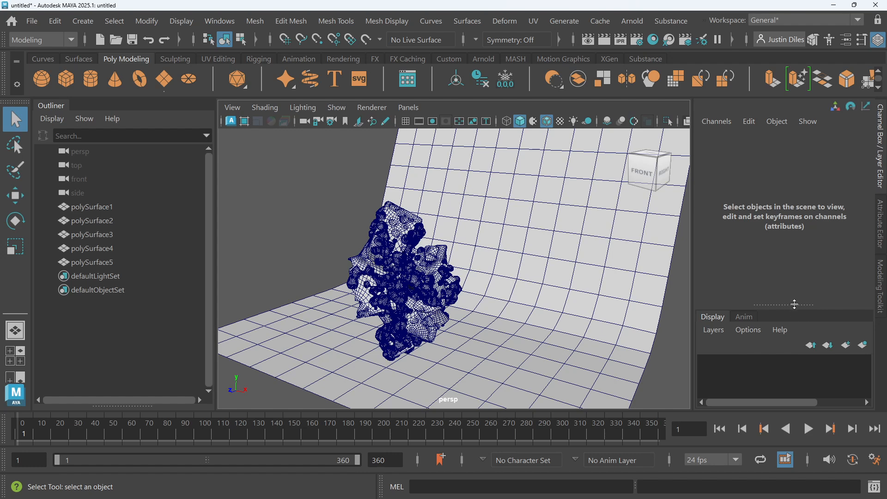
Enlarge the Layer Editor area beneath the Channel Box.
{"action": "left_click_drag", "start_coordinate": [793, 304], "coordinate": [794, 238]}
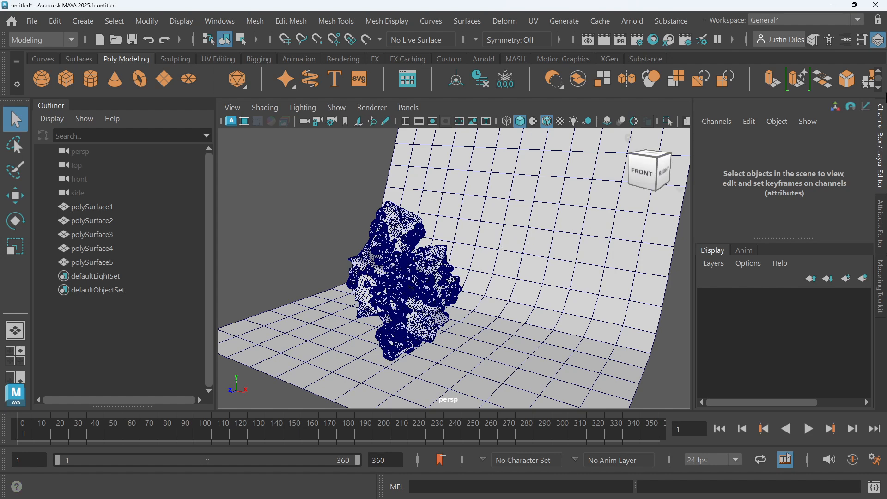
{"action": "left_click", "coordinate": [881, 121]}
{"action": "left_click", "coordinate": [882, 121]}
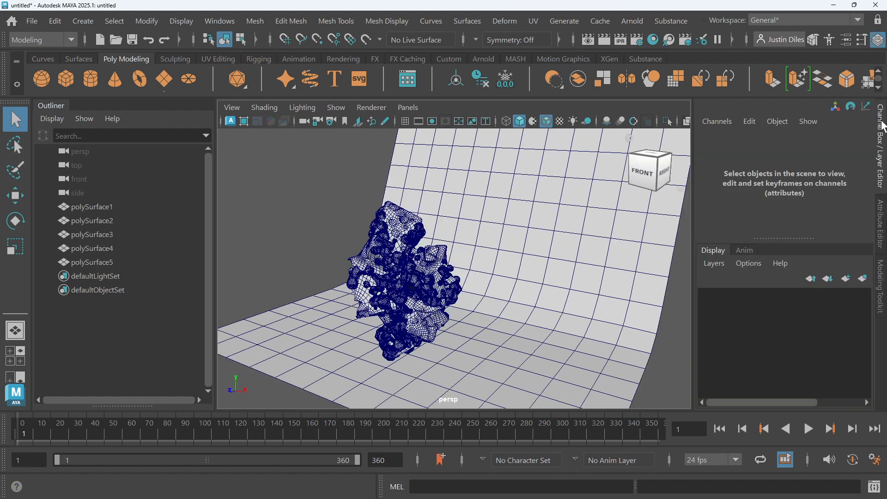
Rename polySurface5, the curved background surface, as Backdrop.
{"action": "left_click", "coordinate": [579, 217]}
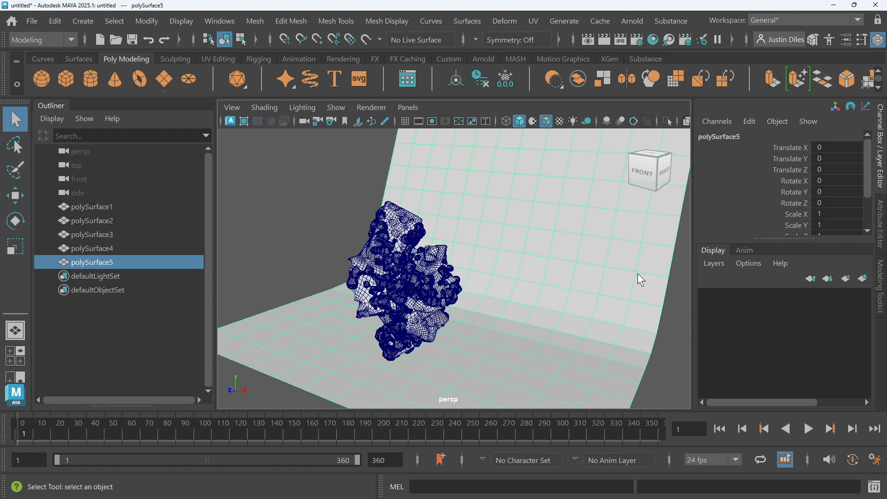
{"action": "double_click", "coordinate": [103, 257]}
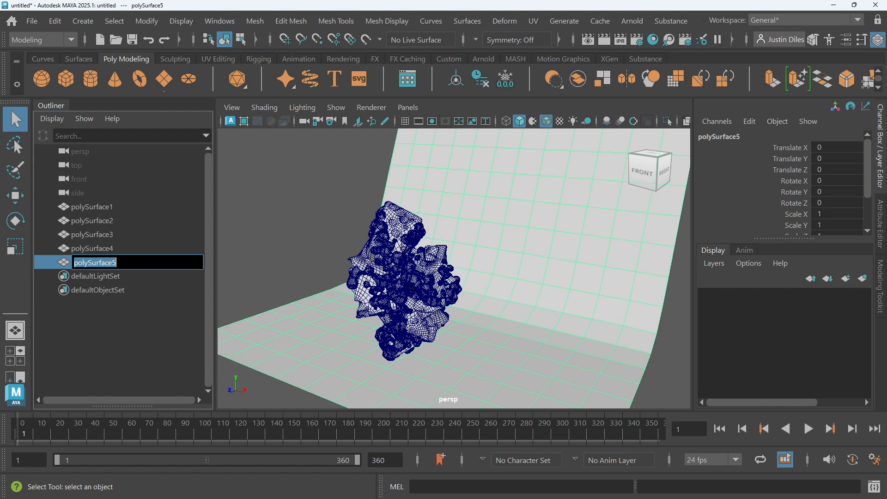
{"action": "type", "text": "Back"}
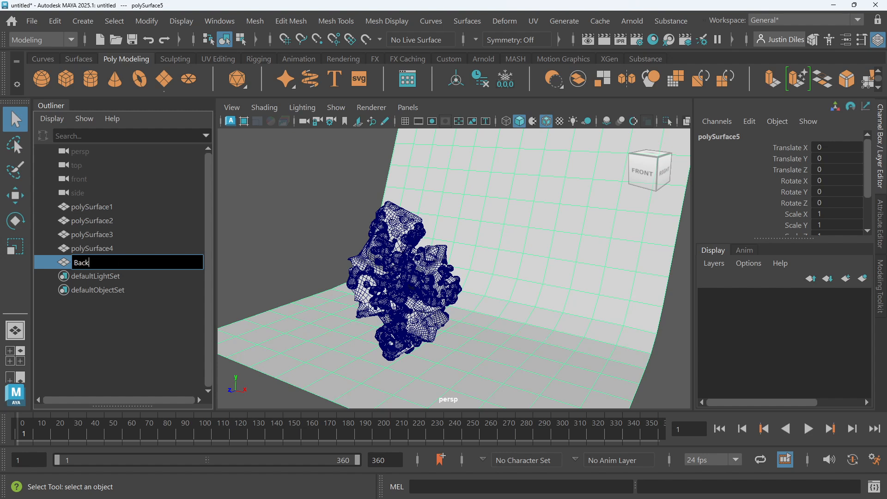
{"action": "type", "text": "drop"}
{"action": "key", "text": "Return"}
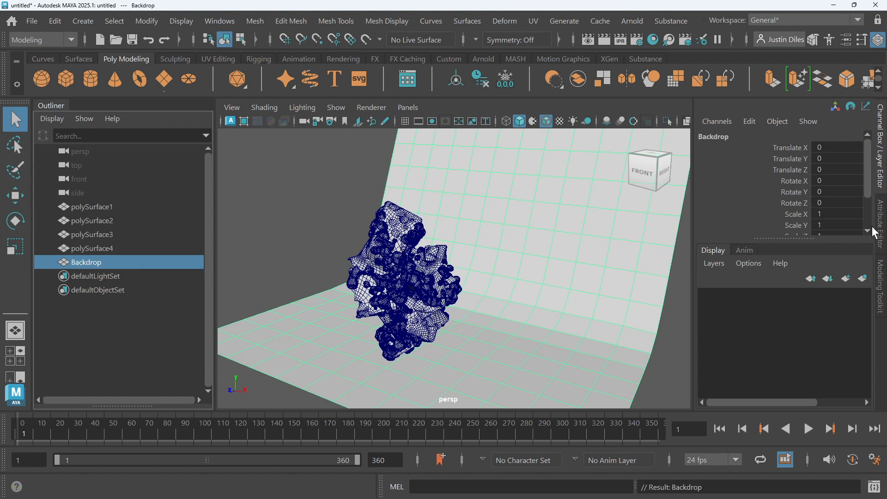
Create a display layer from the selected Backdrop, open its settings and clear the default name.
{"action": "left_click", "coordinate": [862, 280]}
{"action": "left_click", "coordinate": [772, 297]}
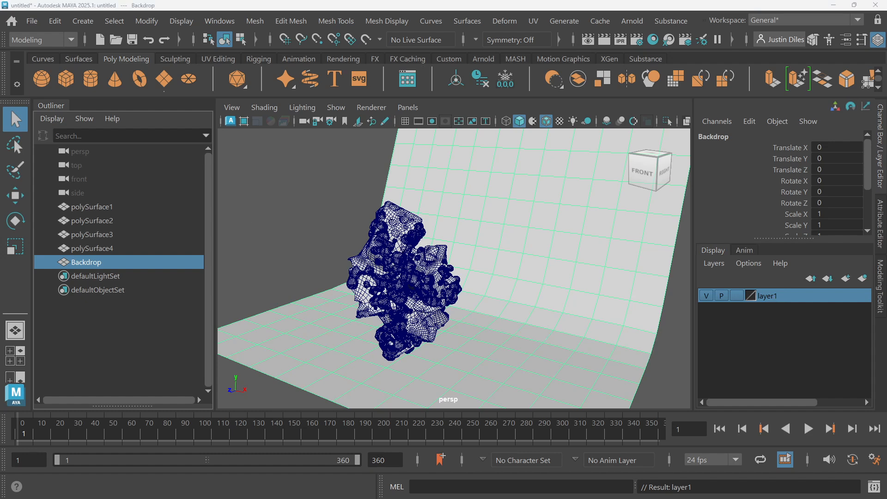
{"action": "double_click", "coordinate": [770, 297]}
{"action": "left_click_drag", "start_coordinate": [459, 309], "coordinate": [459, 140]}
{"action": "key", "text": "ctrl+a"}
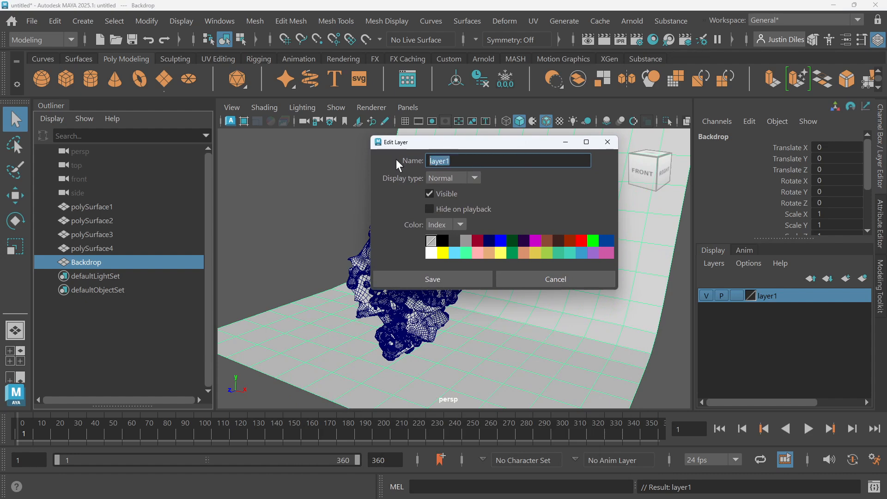
{"action": "key", "text": "BackSpace"}
{"action": "type", "text": "Back_Drop"}
{"action": "key", "text": "BackSpace"}
{"action": "key", "text": "BackSpace"}
{"action": "key", "text": "BackSpace"}
{"action": "key", "text": "BackSpace"}
{"action": "key", "text": "BackSpace"}
{"action": "key", "text": "BackSpace"}
{"action": "key", "text": "BackSpace"}
{"action": "key", "text": "BackSpace"}
{"action": "key", "text": "BackSpace"}
Name the new display layer L_Backdrop and save the layer settings.
{"action": "type", "text": "L_Backdrop"}
{"action": "left_click", "coordinate": [436, 278]}
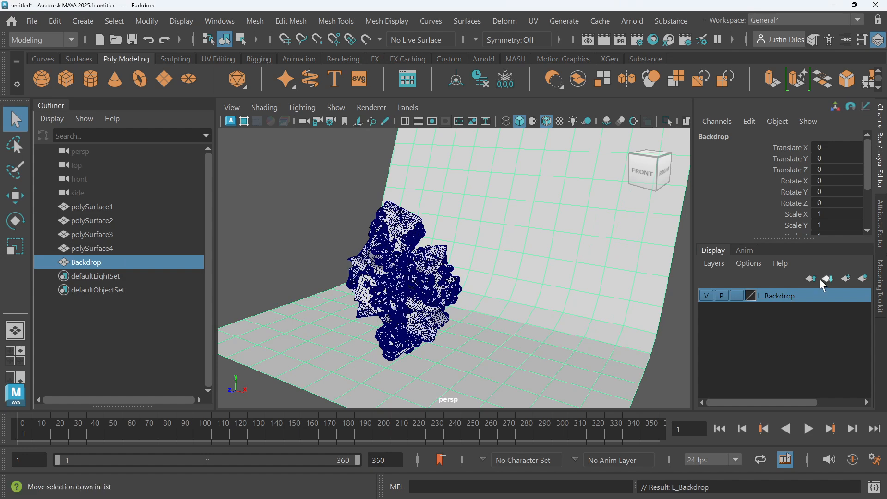
Test the L_Backdrop layer's visibility by hiding and showing it twice.
{"action": "left_click", "coordinate": [706, 296]}
{"action": "left_click", "coordinate": [706, 296]}
{"action": "left_click", "coordinate": [706, 295]}
{"action": "left_click", "coordinate": [707, 296]}
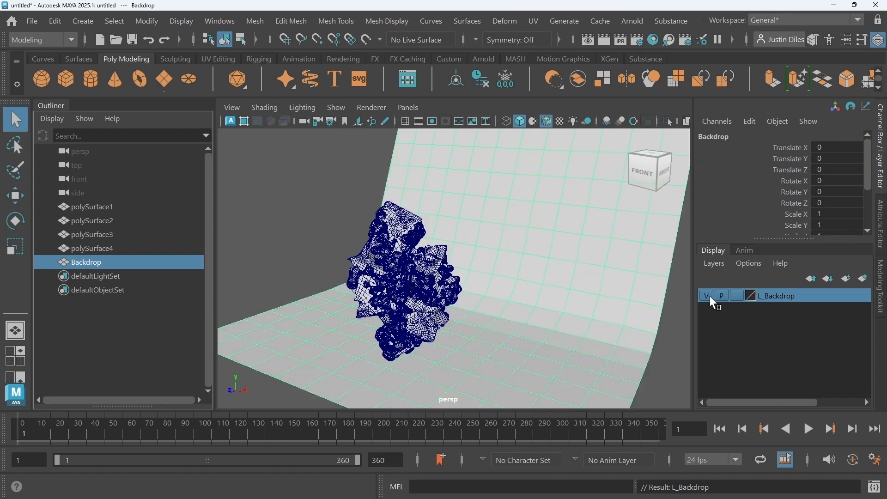
Switch the L_Backdrop layer to Template and on to Reference, and try to select the backdrop in the viewport.
{"action": "left_click", "coordinate": [737, 295]}
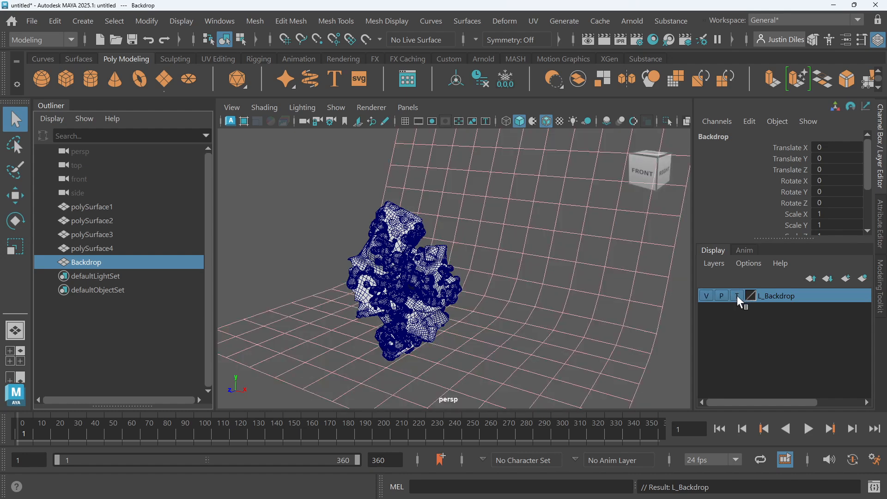
{"action": "left_click", "coordinate": [737, 295]}
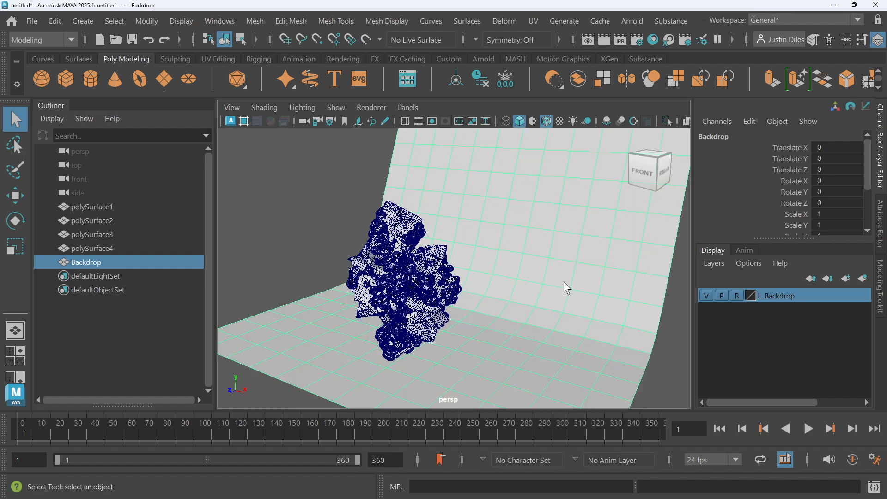
{"action": "left_click", "coordinate": [577, 296]}
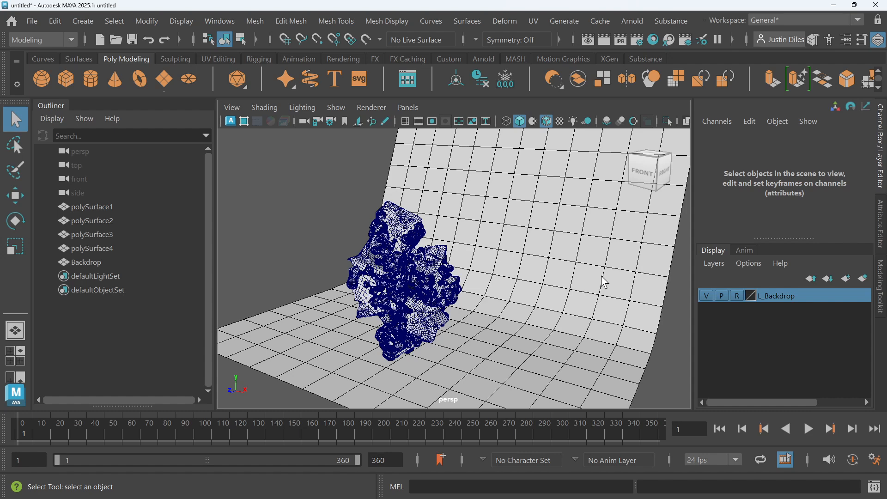
Toggle the L_Backdrop layer's visibility twice and return the layer to the normal display type.
{"action": "left_click", "coordinate": [706, 296]}
{"action": "left_click", "coordinate": [706, 295]}
{"action": "left_click", "coordinate": [706, 295]}
{"action": "left_click", "coordinate": [707, 295]}
{"action": "left_click", "coordinate": [737, 295]}
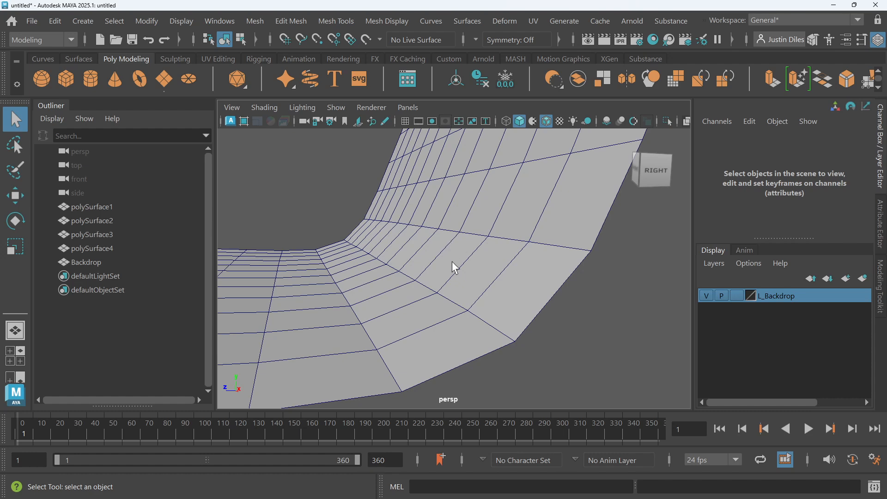
Select the Backdrop and switch repeatedly between smooth mesh preview and unsmoothed display to compare its bend.
{"action": "left_click_drag", "start_coordinate": [452, 261], "coordinate": [417, 241], "text": "alt"}
{"action": "left_click", "coordinate": [417, 242]}
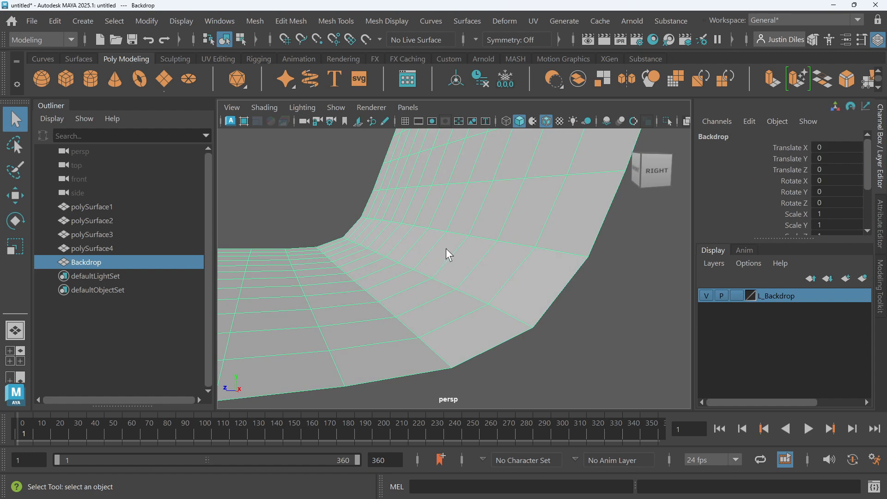
{"action": "key", "text": "3"}
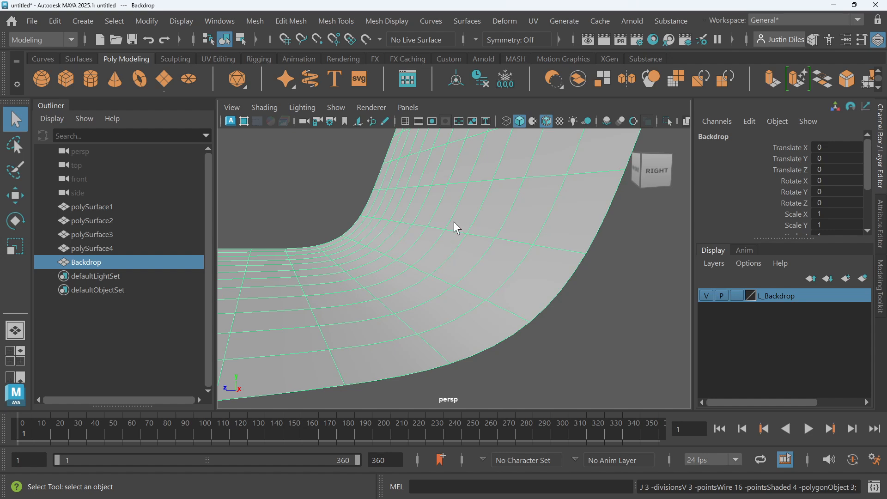
{"action": "key", "text": "1"}
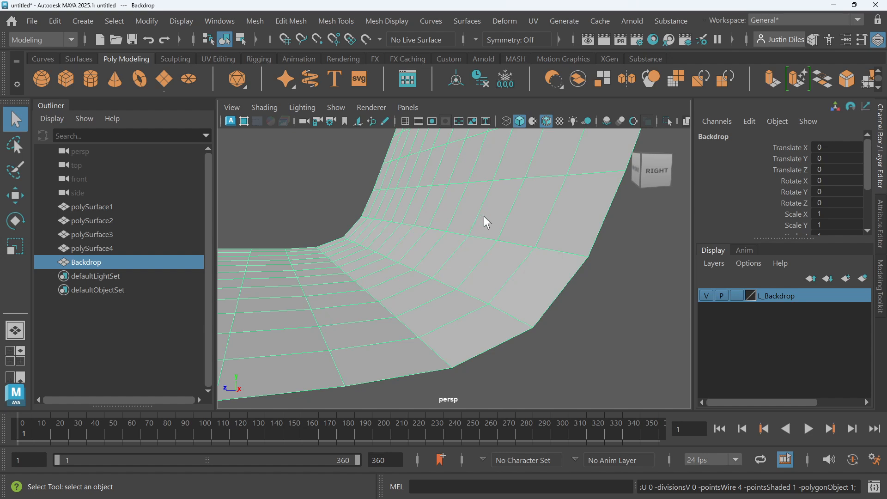
{"action": "key", "text": "3"}
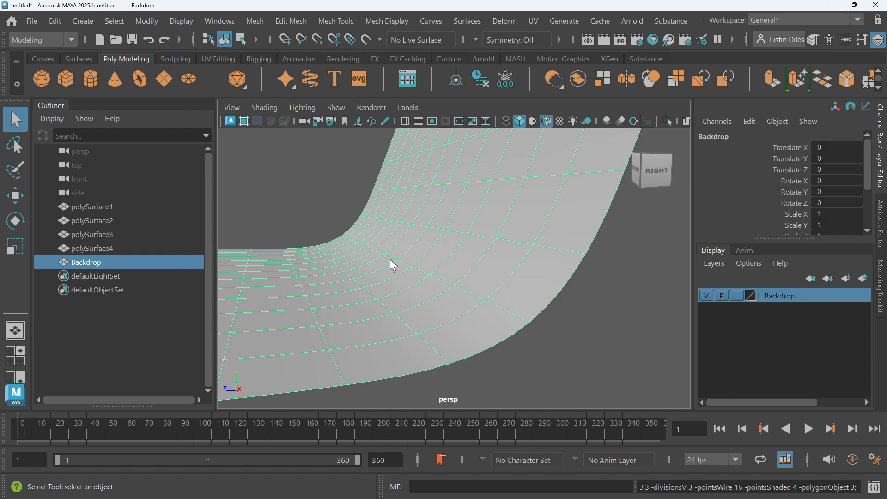
{"action": "key", "text": "1"}
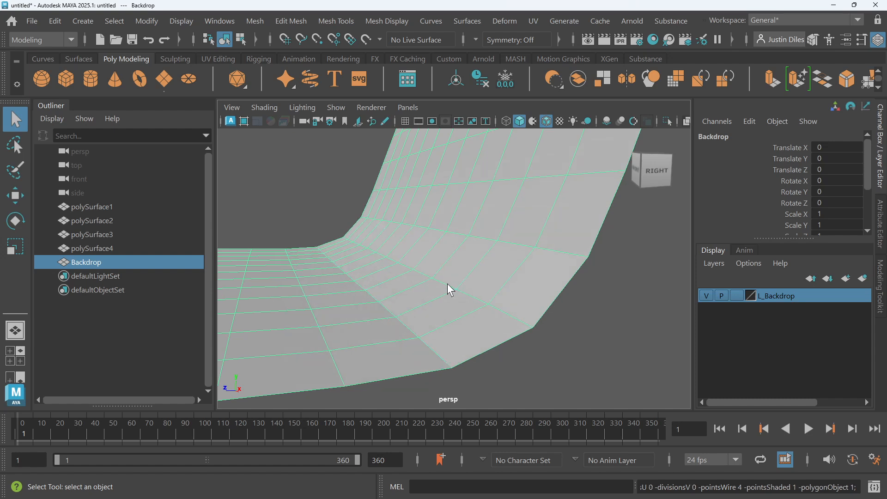
{"action": "key", "text": "3"}
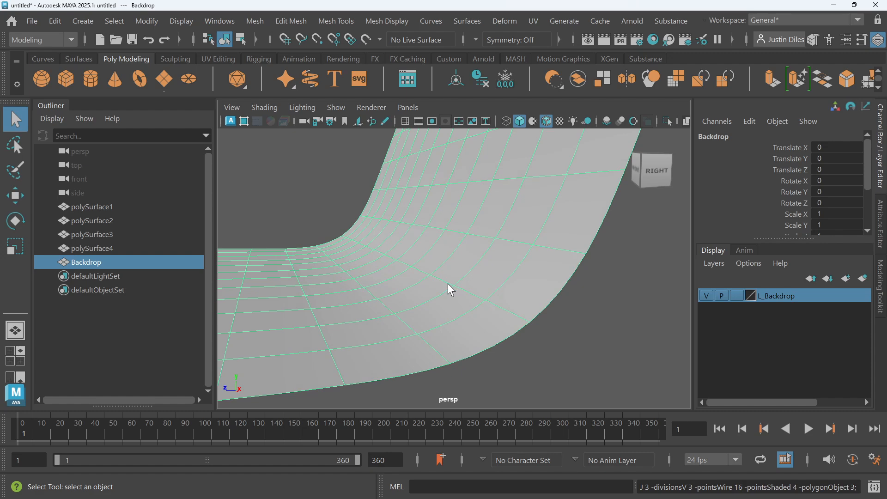
{"action": "key", "text": "1"}
{"action": "key", "text": "3"}
Display the Backdrop with both its cage and smooth preview, and examine the cage along the bend's outer edge.
{"action": "key", "text": "2"}
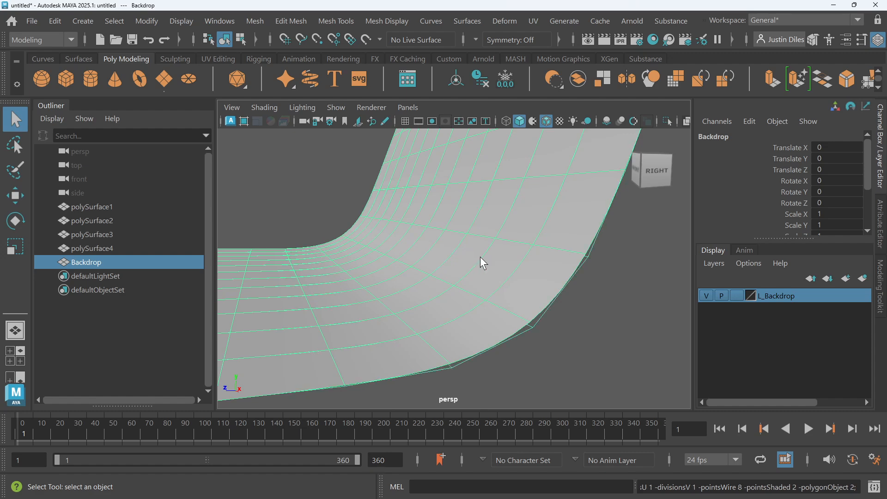
{"action": "left_click_drag", "start_coordinate": [539, 338], "coordinate": [464, 300], "text": "alt"}
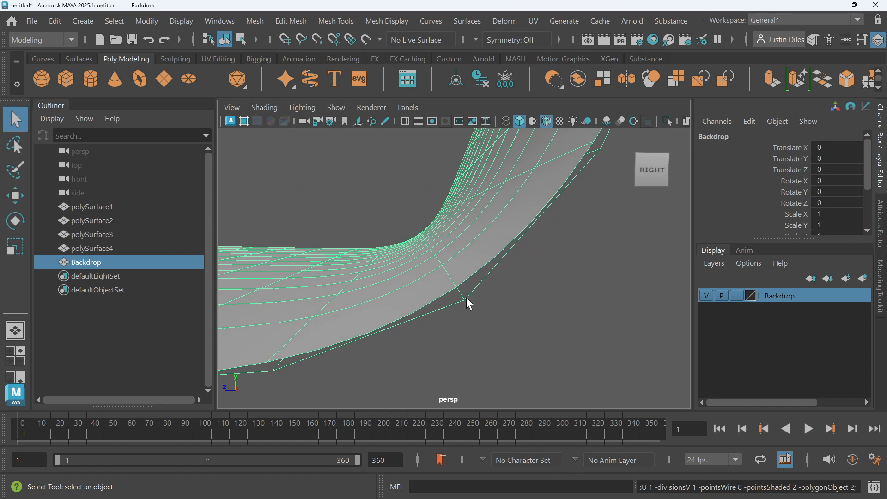
{"action": "left_click_drag", "start_coordinate": [466, 298], "coordinate": [489, 299], "text": "alt"}
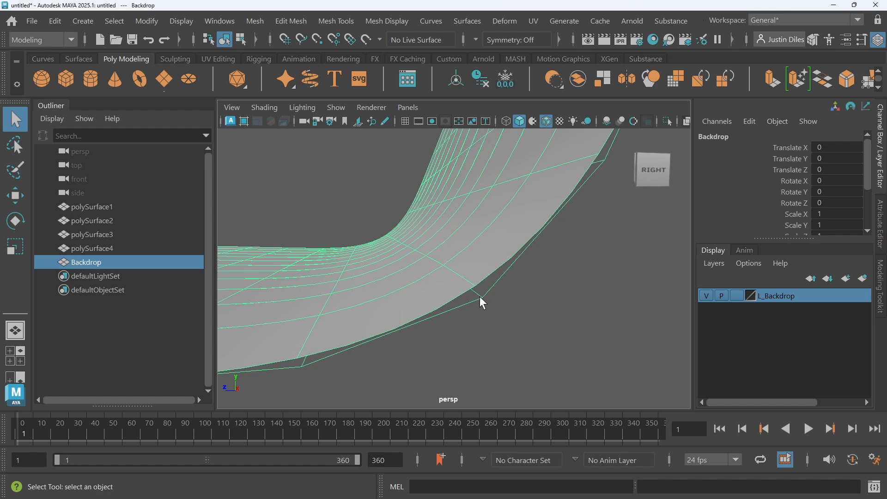
{"action": "left_click_drag", "start_coordinate": [552, 333], "coordinate": [493, 300], "text": "alt"}
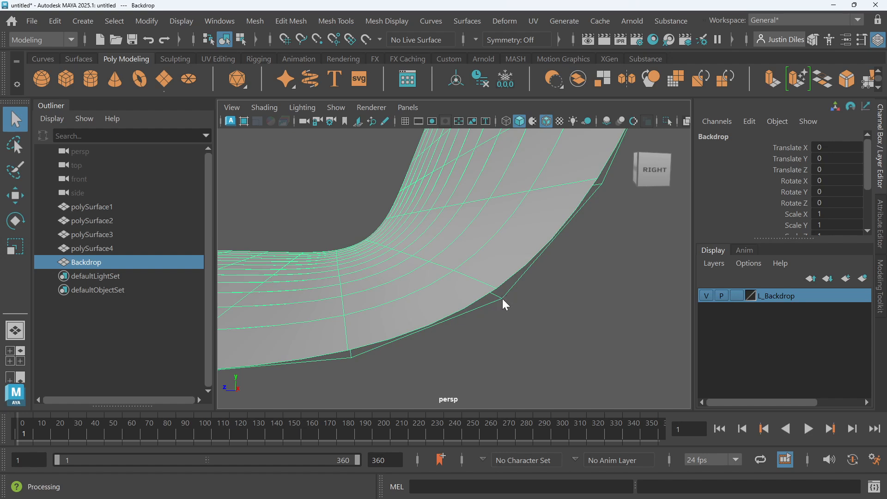
Try moving a cage vertex on the Backdrop's bend up about 0.95 cm, and undo back to the object selection.
{"action": "right_click", "coordinate": [502, 299]}
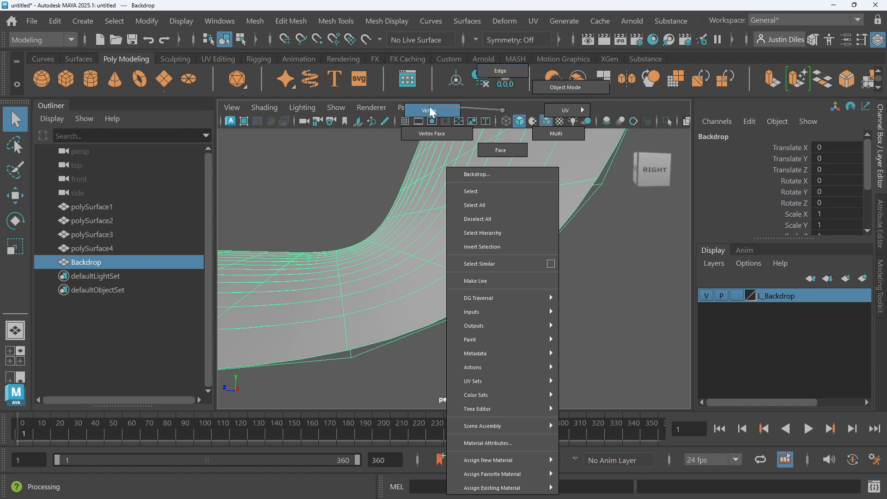
{"action": "right_click_drag", "start_coordinate": [432, 115], "coordinate": [432, 114]}
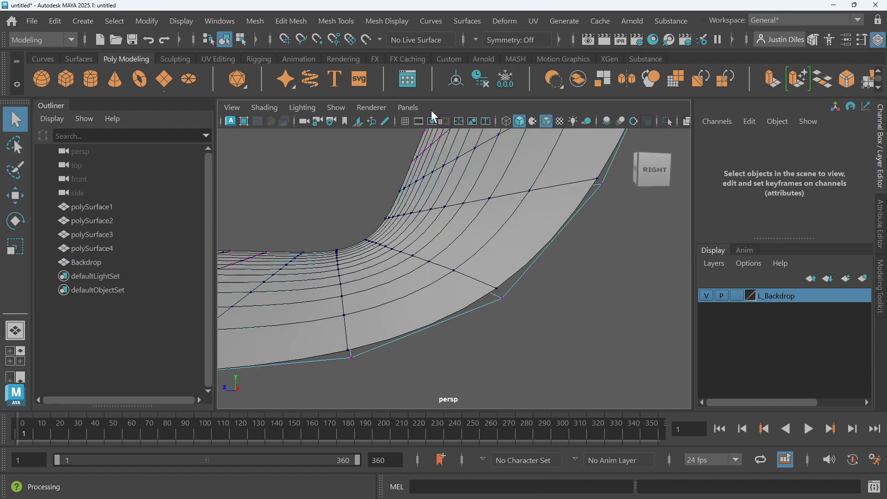
{"action": "left_click", "coordinate": [501, 299]}
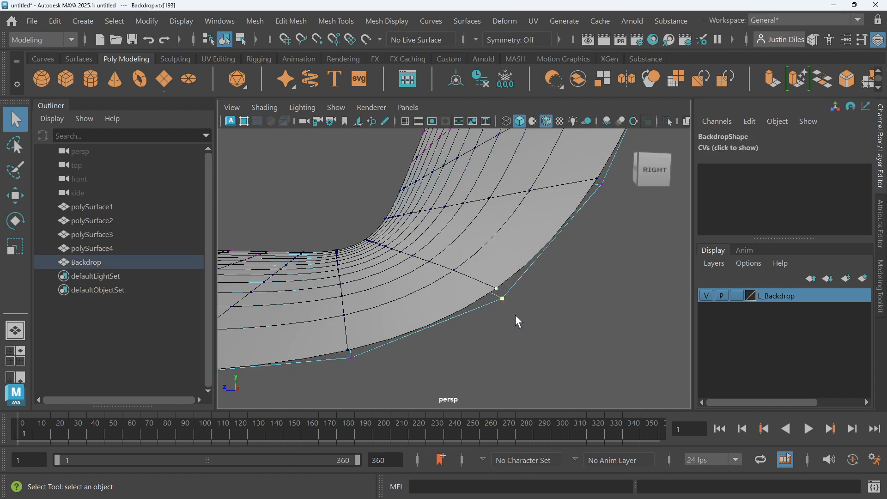
{"action": "key", "text": "w"}
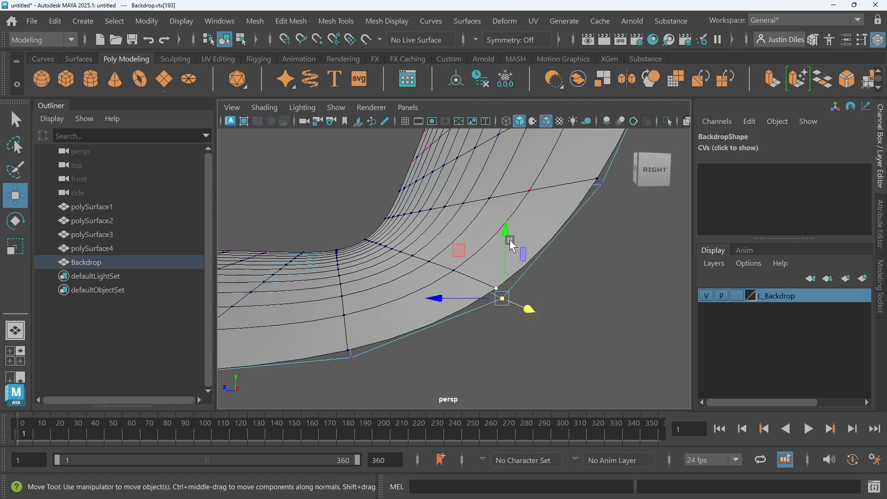
{"action": "left_click_drag", "start_coordinate": [510, 237], "coordinate": [507, 212]}
{"action": "key", "text": "ctrl+z"}
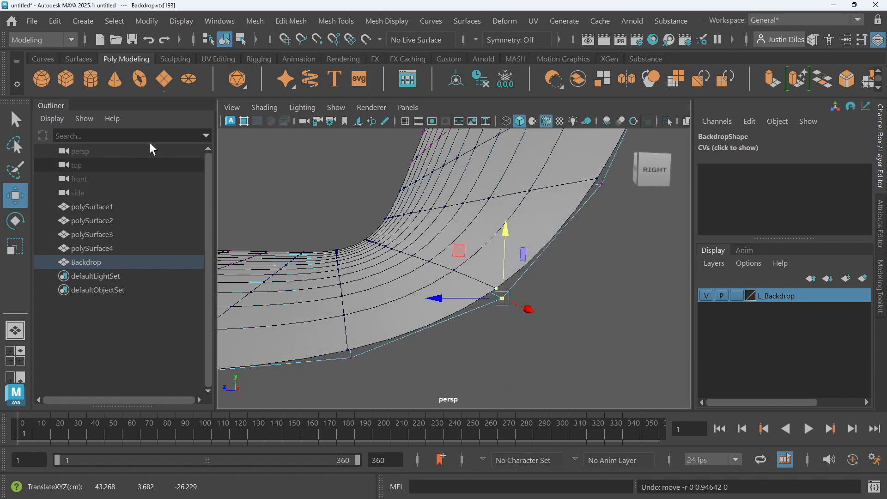
{"action": "left_click", "coordinate": [16, 120]}
{"action": "left_click", "coordinate": [553, 287]}
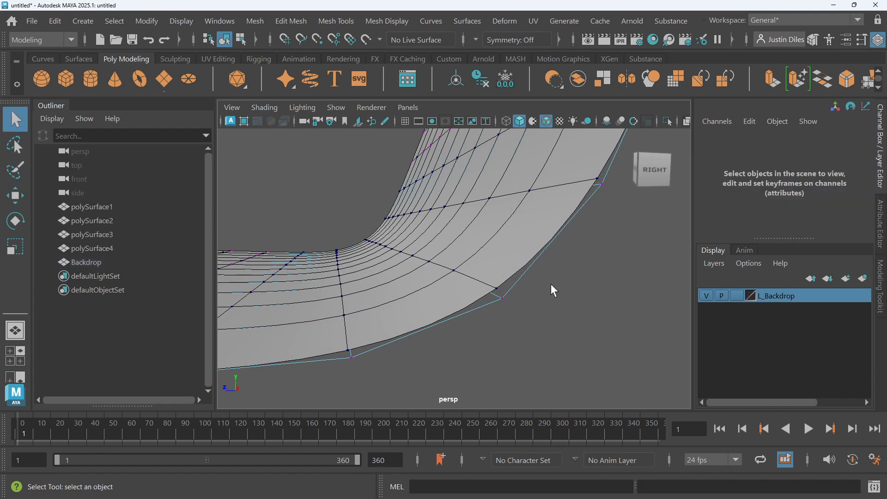
{"action": "key", "text": "ctrl+z"}
{"action": "key", "text": "ctrl+z"}
{"action": "key", "text": "ctrl+z"}
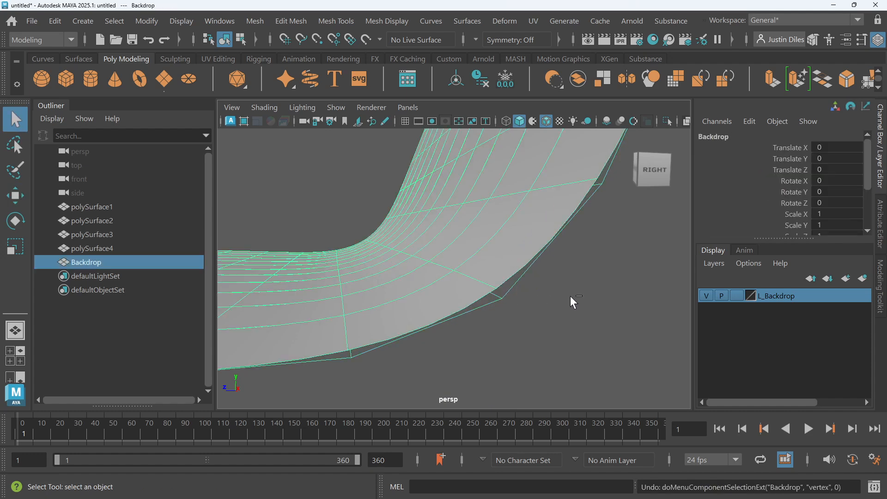
Return to object selection and display the Backdrop with smooth mesh preview.
{"action": "right_click_drag", "start_coordinate": [457, 279], "coordinate": [513, 95]}
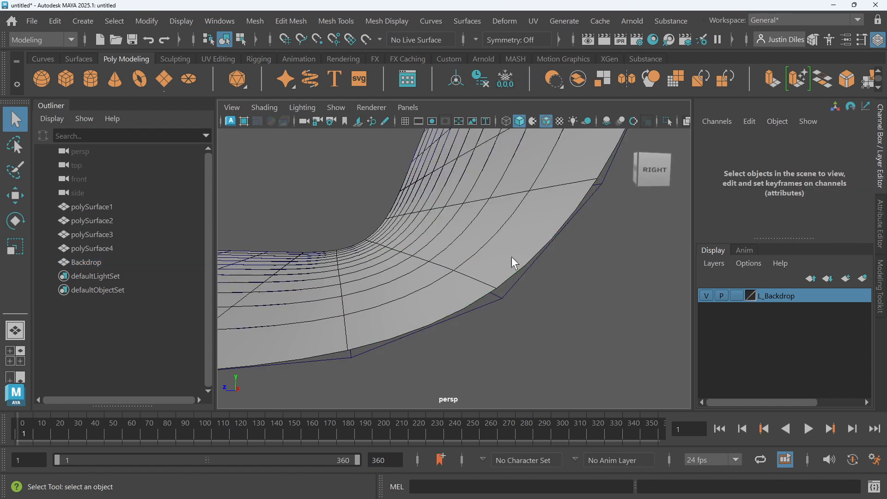
{"action": "left_click", "coordinate": [494, 249]}
{"action": "key", "text": "3"}
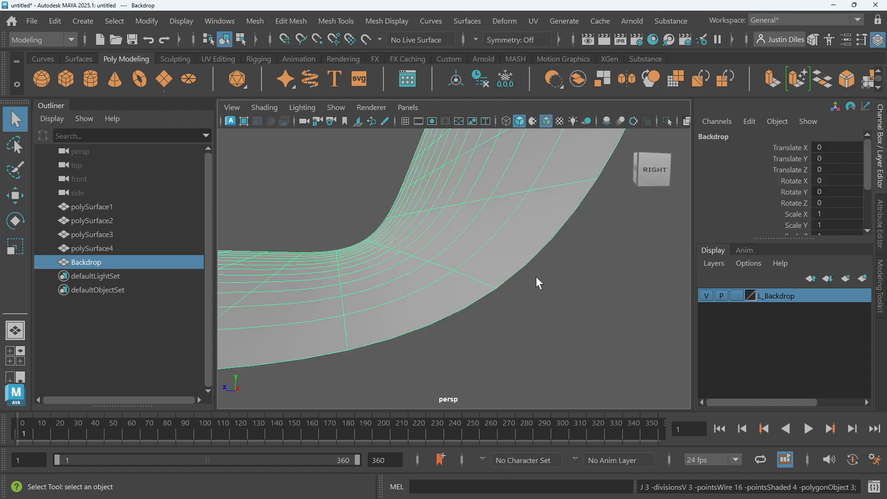
Display polySurface1, the surface with the round hollows, with smooth mesh preview.
{"action": "key", "text": "f"}
{"action": "scroll", "coordinate": [536, 276], "scroll_direction": "up", "scroll_amount": 3}
{"action": "left_click_drag", "start_coordinate": [535, 276], "coordinate": [518, 270], "text": "alt"}
{"action": "scroll", "coordinate": [517, 269], "scroll_direction": "up", "scroll_amount": 5}
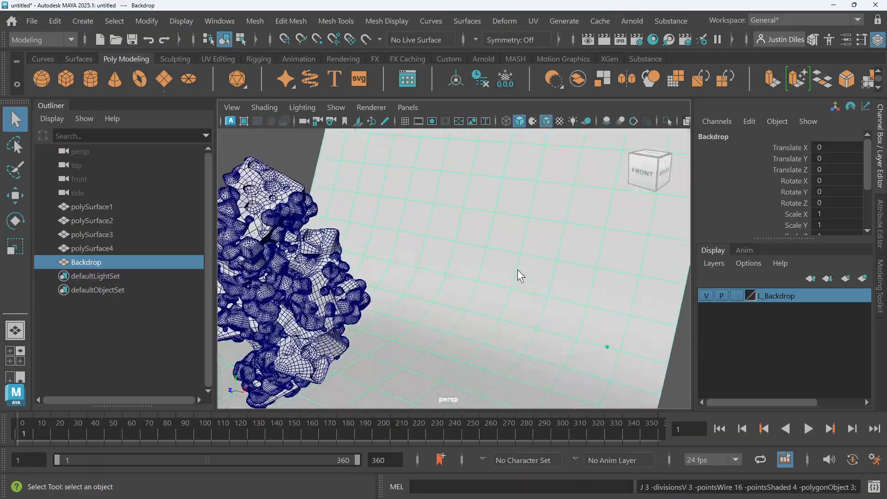
{"action": "middle_click_drag", "start_coordinate": [518, 270], "coordinate": [502, 266], "text": "alt"}
{"action": "left_click_drag", "start_coordinate": [502, 266], "coordinate": [471, 270], "text": "alt"}
{"action": "scroll", "coordinate": [471, 270], "scroll_direction": "up", "scroll_amount": 4}
{"action": "scroll", "coordinate": [471, 270], "scroll_direction": "up", "scroll_amount": 3}
{"action": "middle_click_drag", "start_coordinate": [407, 295], "coordinate": [472, 292], "text": "alt"}
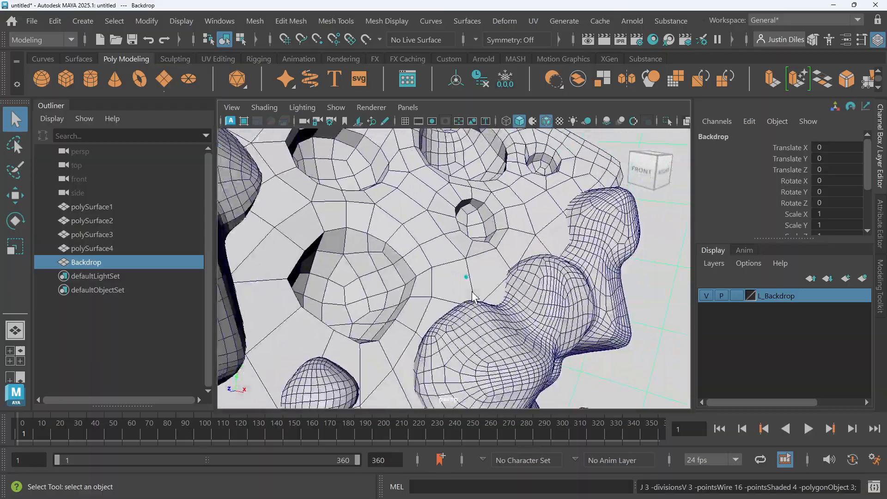
{"action": "left_click", "coordinate": [556, 294]}
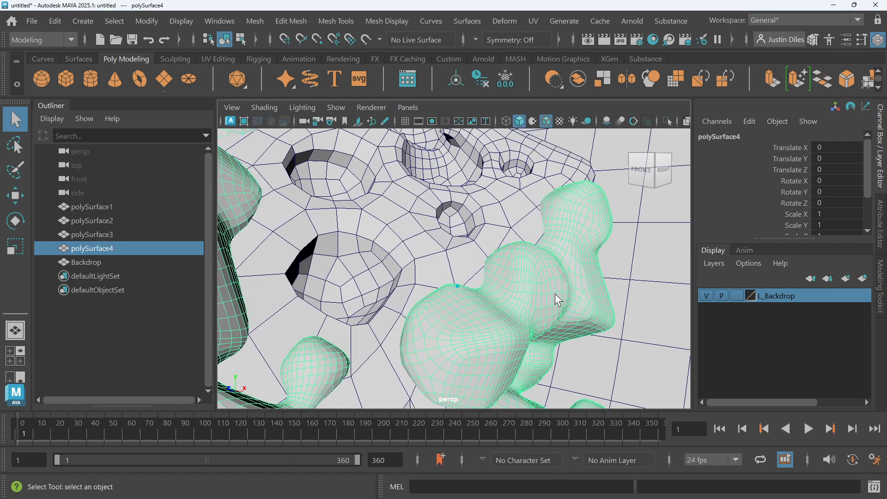
{"action": "left_click", "coordinate": [436, 242]}
{"action": "key", "text": "3"}
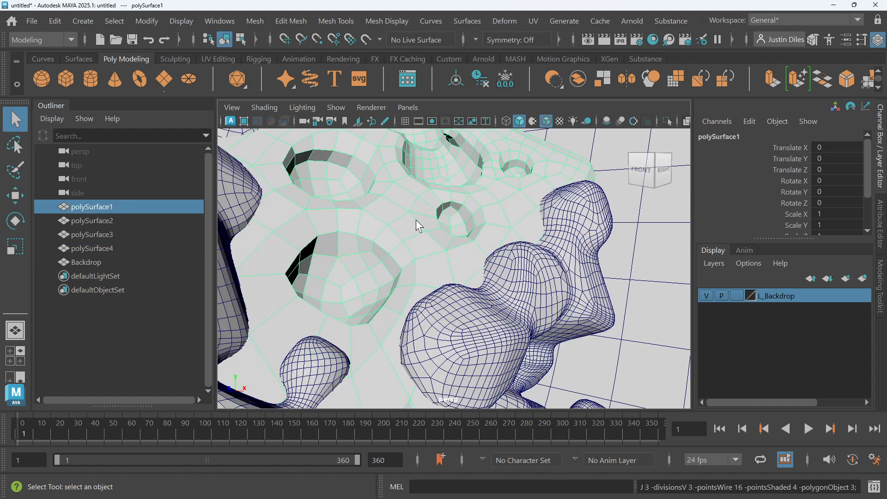
Apply smooth mesh preview to polySurface4, the blobby surface, and agree to continue despite its large face count.
{"action": "left_click", "coordinate": [557, 305]}
{"action": "key", "text": "3"}
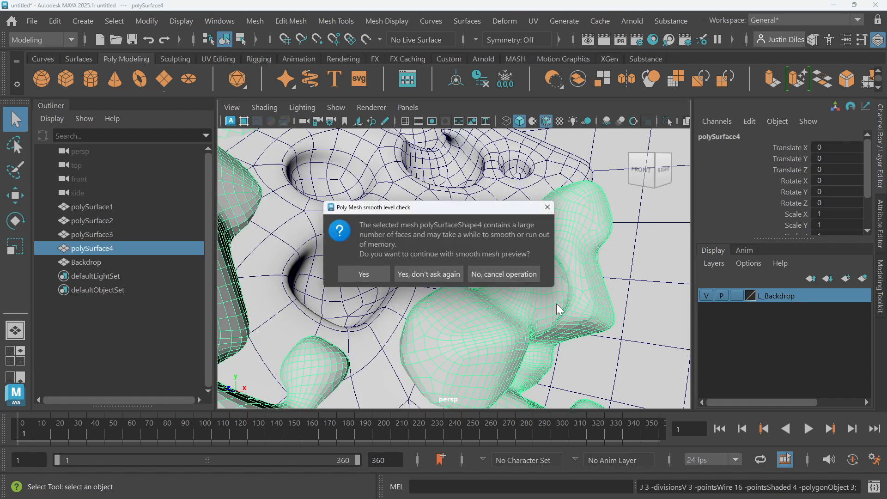
{"action": "left_click_drag", "start_coordinate": [443, 213], "coordinate": [457, 186]}
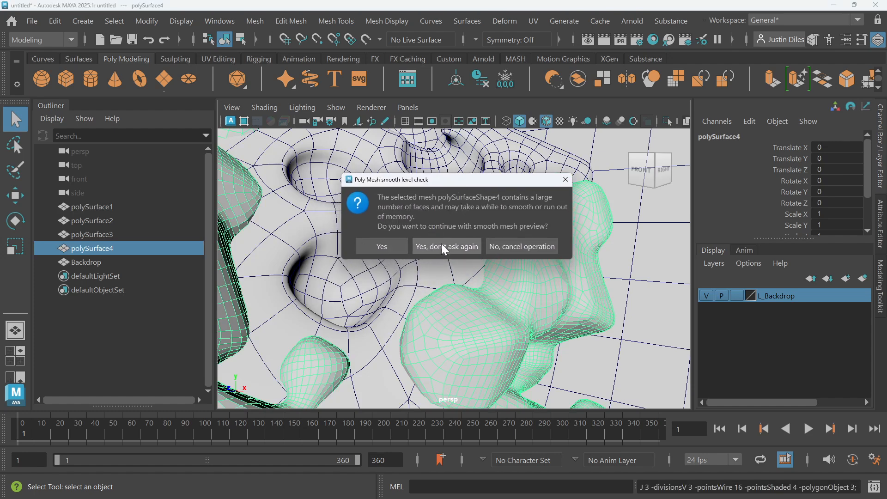
{"action": "left_click", "coordinate": [393, 248]}
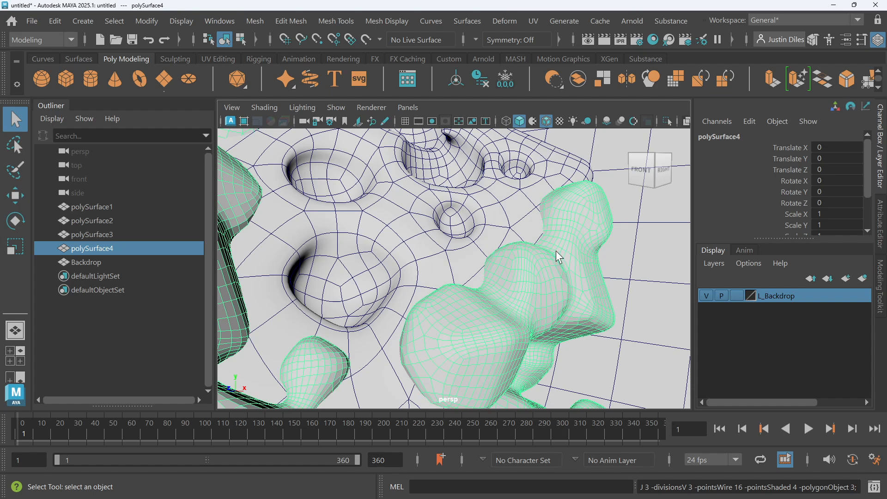
{"action": "scroll", "coordinate": [520, 242], "scroll_direction": "down", "scroll_amount": 1}
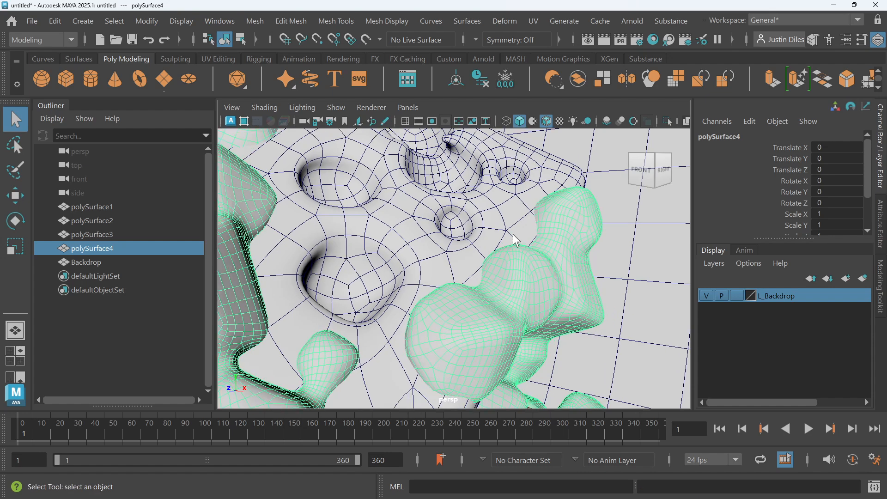
Examine the smoothed surfaces up close and then the whole model against the backdrop.
{"action": "left_click", "coordinate": [518, 240]}
{"action": "left_click", "coordinate": [587, 236]}
{"action": "scroll", "coordinate": [641, 242], "scroll_direction": "down", "scroll_amount": 1}
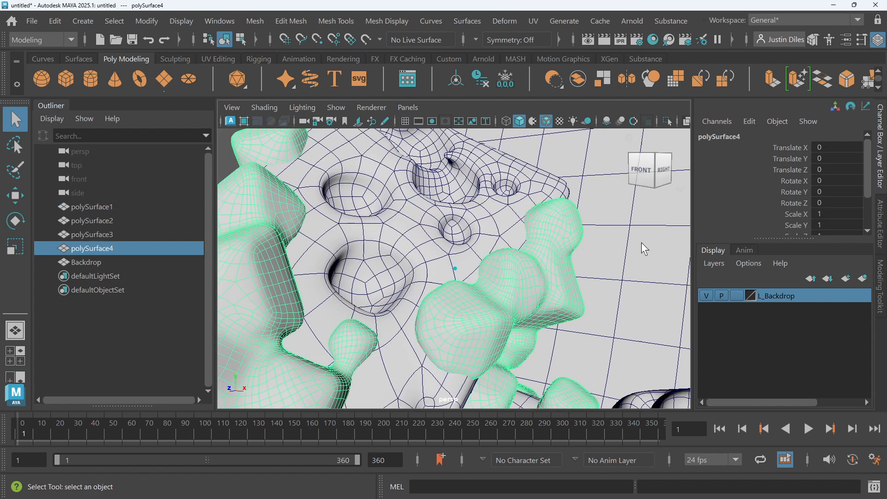
{"action": "scroll", "coordinate": [641, 242], "scroll_direction": "down", "scroll_amount": 6}
{"action": "left_click", "coordinate": [364, 189]}
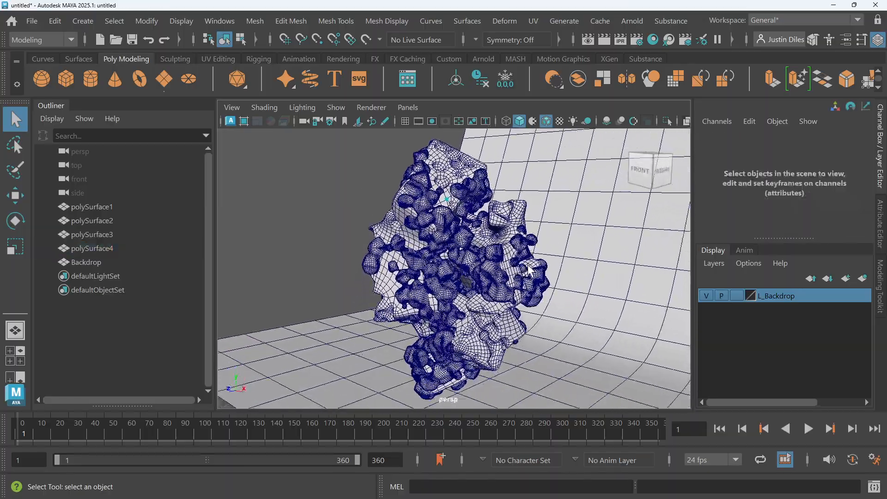
{"action": "left_click_drag", "start_coordinate": [528, 269], "coordinate": [552, 260], "text": "alt"}
{"action": "scroll", "coordinate": [577, 262], "scroll_direction": "down", "scroll_amount": 2}
{"action": "scroll", "coordinate": [577, 262], "scroll_direction": "up", "scroll_amount": 2}
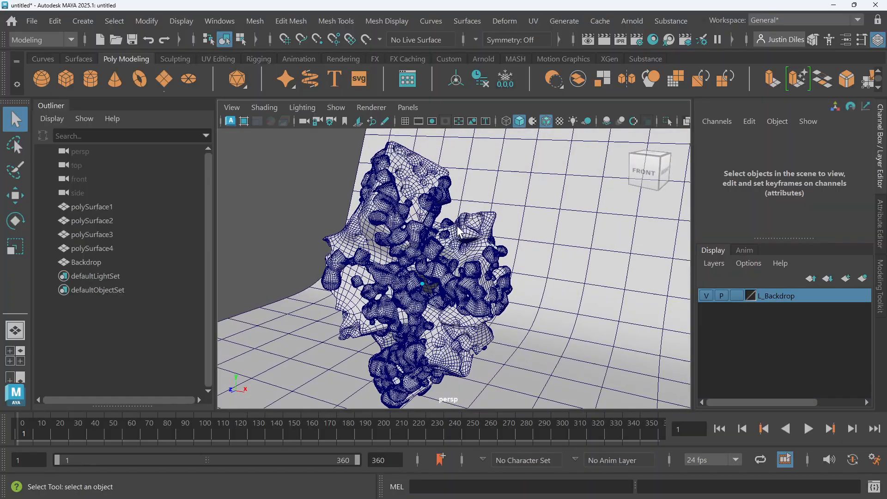
Create a display layer from polySurface1 and polySurface4 and name it Meshes.
{"action": "left_click", "coordinate": [428, 183]}
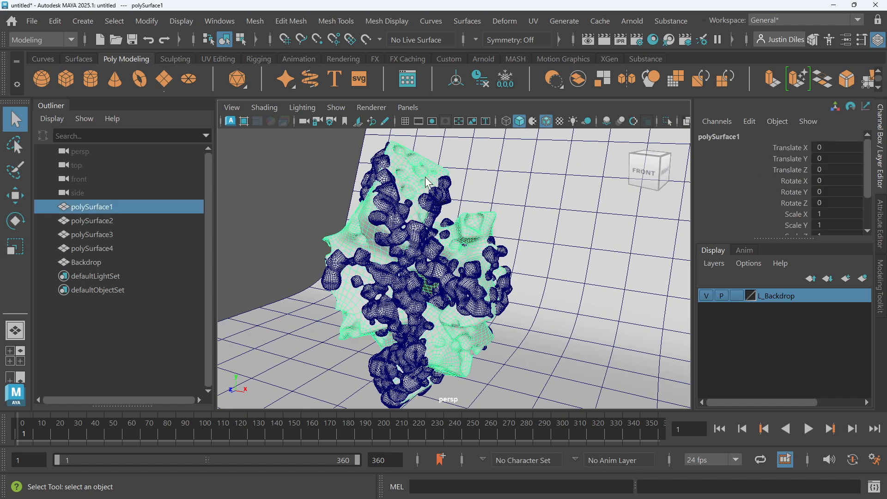
{"action": "left_click", "coordinate": [434, 205], "text": "shift"}
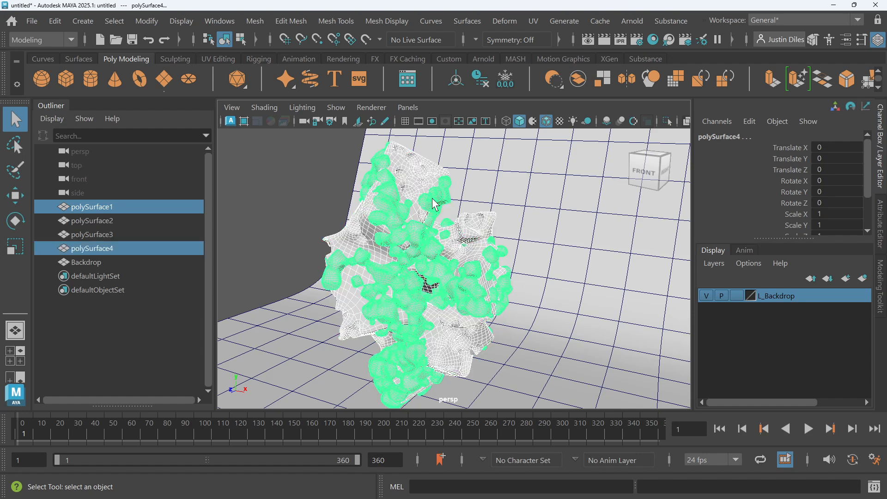
{"action": "left_click", "coordinate": [863, 278]}
{"action": "double_click", "coordinate": [774, 309]}
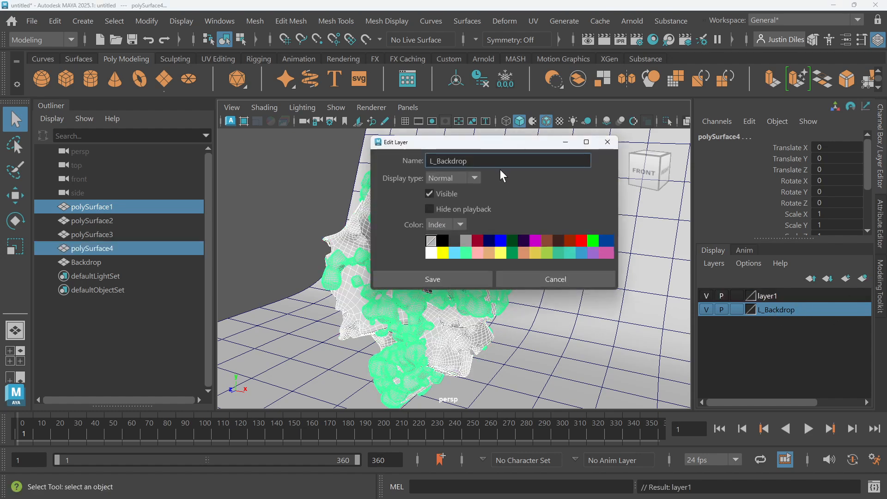
{"action": "left_click", "coordinate": [583, 276]}
{"action": "left_click", "coordinate": [763, 298]}
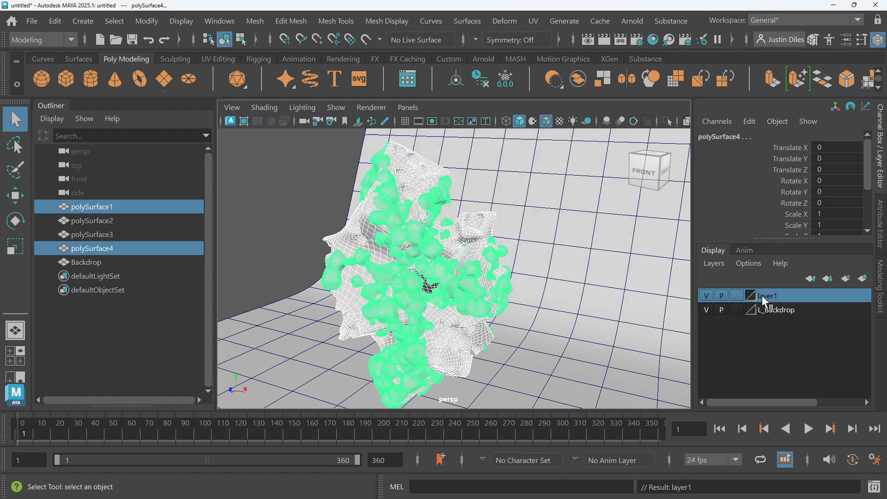
{"action": "double_click", "coordinate": [767, 296]}
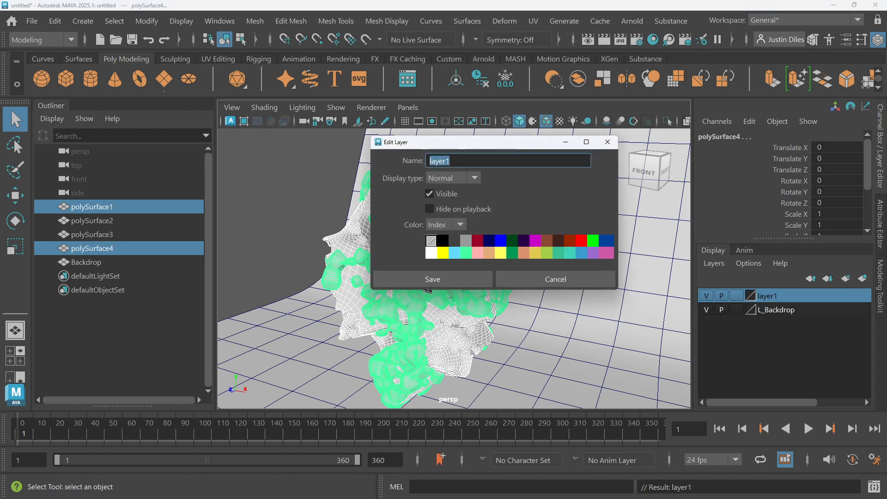
{"action": "type", "text": "Meshes"}
{"action": "key", "text": "Return"}
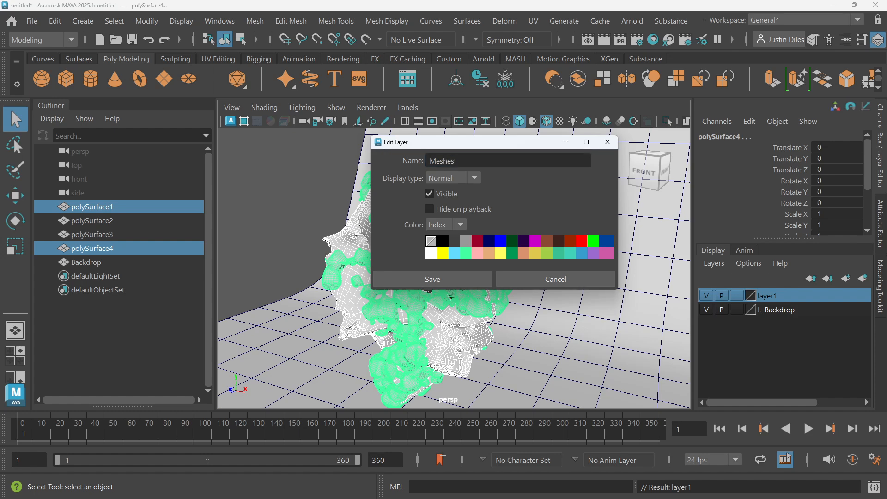
{"action": "left_click", "coordinate": [467, 277]}
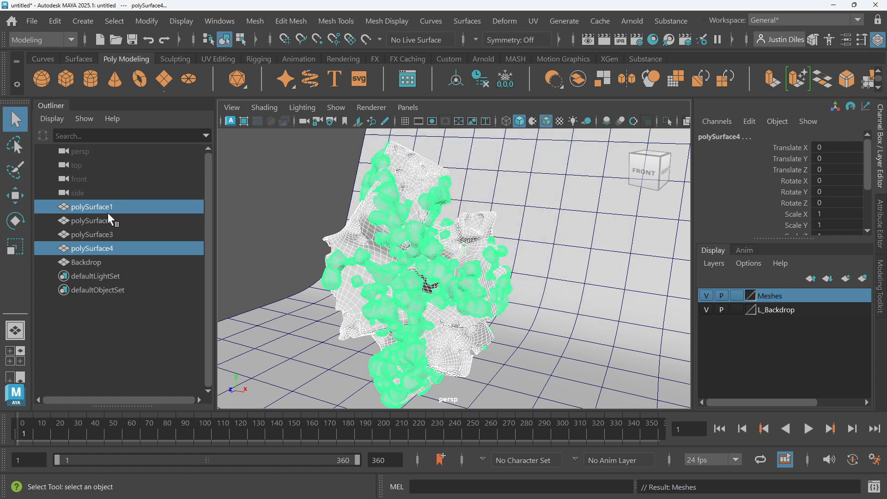
Rename polySurface4, the blobby surface, as Mesh_Growth.
{"action": "left_click", "coordinate": [90, 234]}
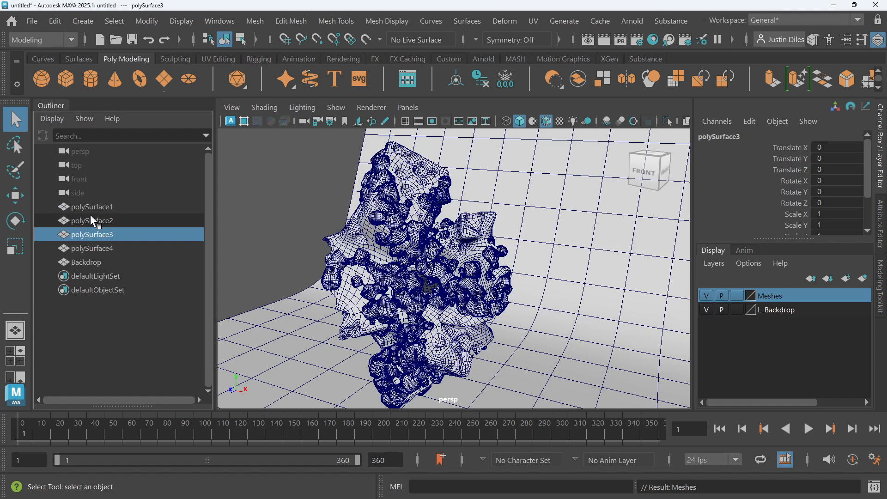
{"action": "left_click", "coordinate": [88, 262]}
{"action": "left_click", "coordinate": [92, 249]}
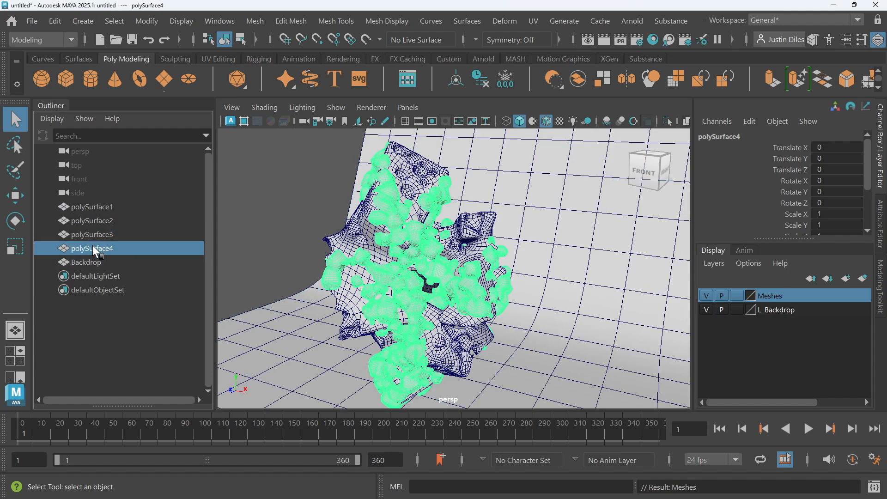
{"action": "double_click", "coordinate": [92, 248]}
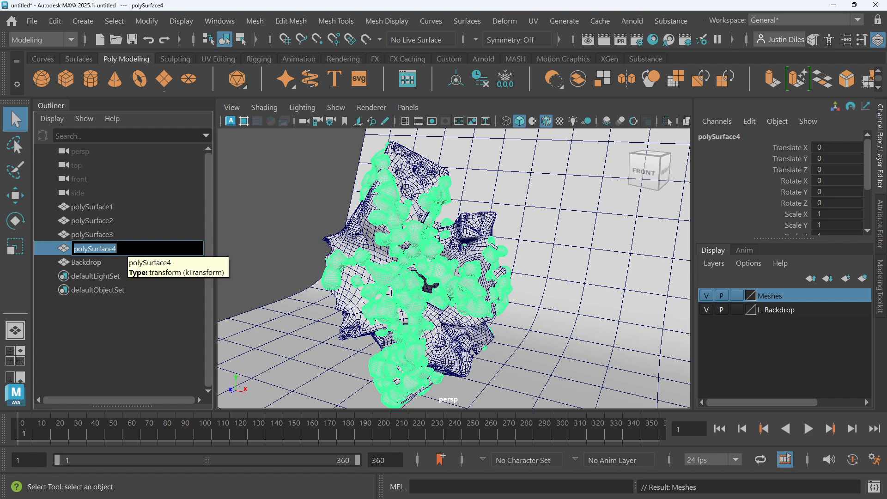
{"action": "type", "text": "Growth"}
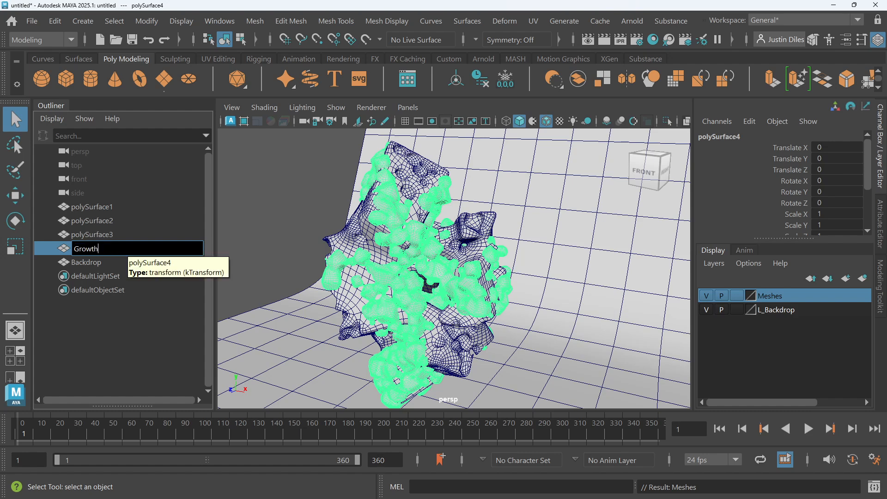
{"action": "key", "text": "BackSpace"}
{"action": "key", "text": "BackSpace"}
{"action": "key", "text": "BackSpace"}
{"action": "key", "text": "BackSpace"}
{"action": "type", "text": "Mesh_Growth"}
{"action": "key", "text": "Return"}
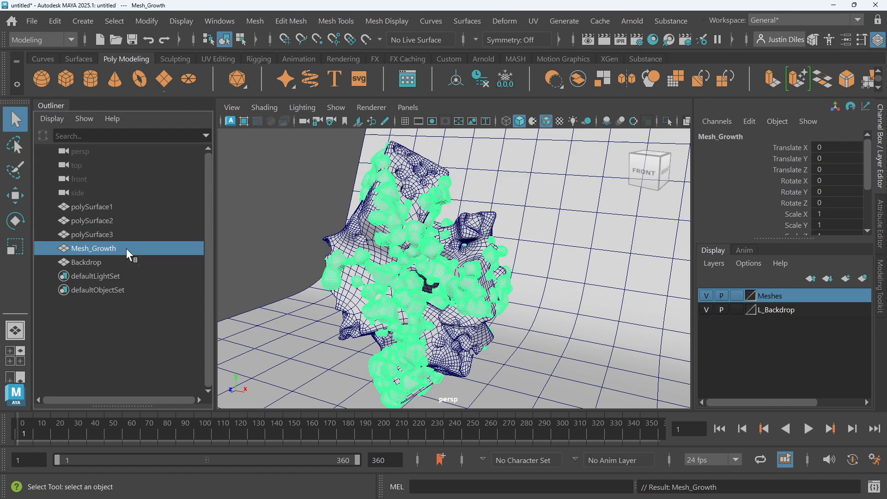
Delete the leftover objects polySurface3 and polySurface2 from the scene.
{"action": "left_click", "coordinate": [106, 234]}
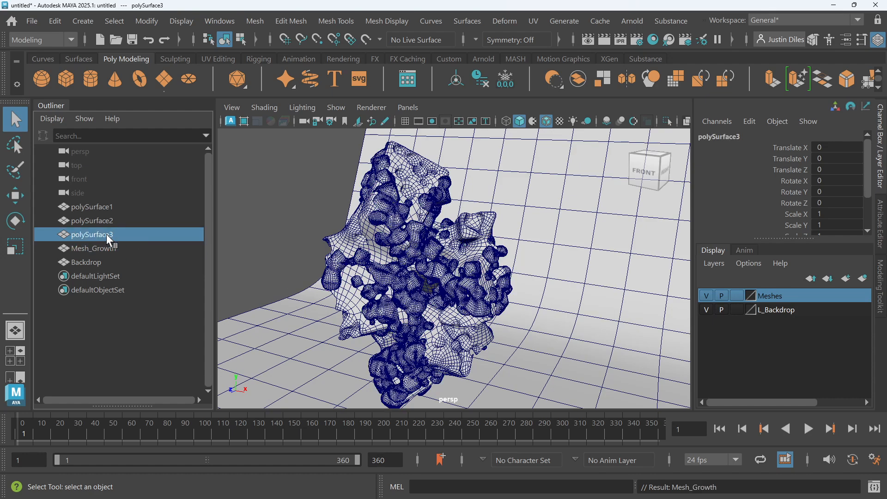
{"action": "left_click_drag", "start_coordinate": [513, 226], "coordinate": [429, 226], "text": "alt"}
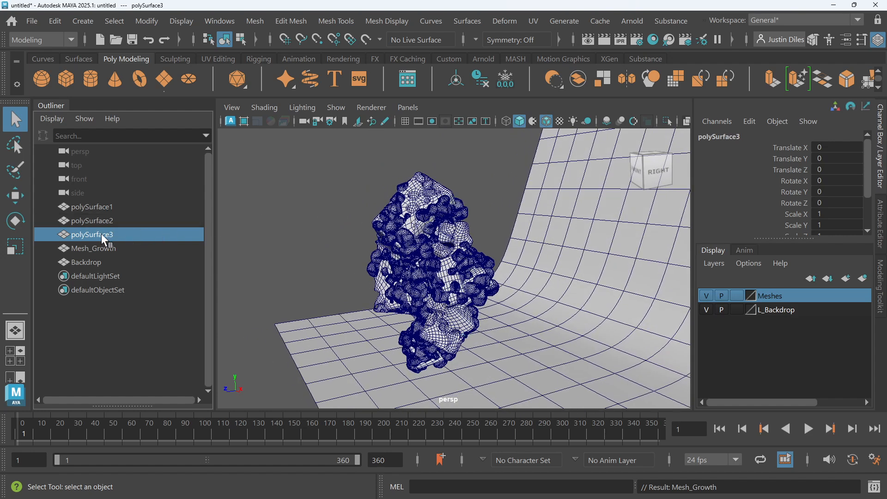
{"action": "key", "text": "Delete"}
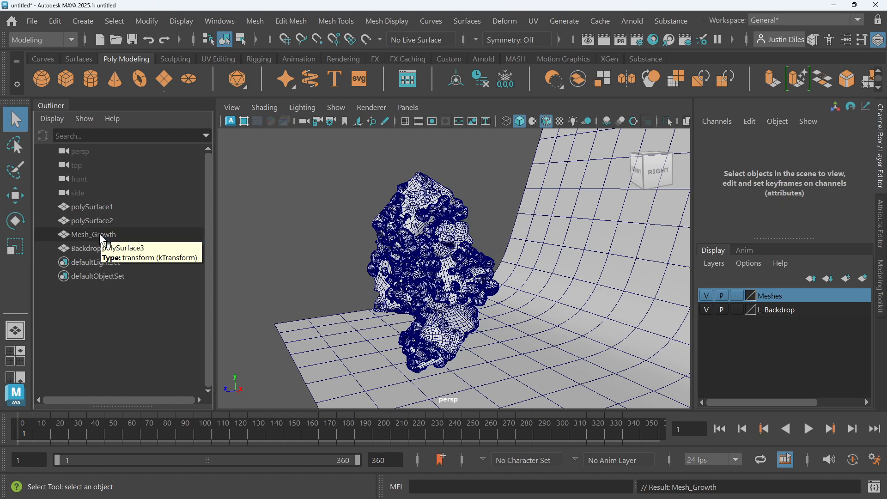
{"action": "left_click", "coordinate": [99, 220]}
{"action": "key", "text": "Delete"}
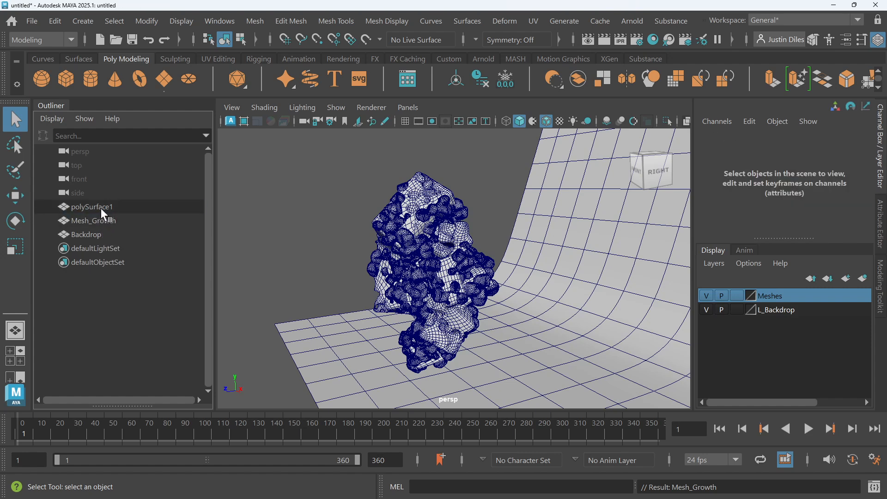
Rename polySurface1, the surface with the round hollows, as Mesh_Mass.
{"action": "left_click", "coordinate": [101, 207]}
{"action": "double_click", "coordinate": [100, 207]}
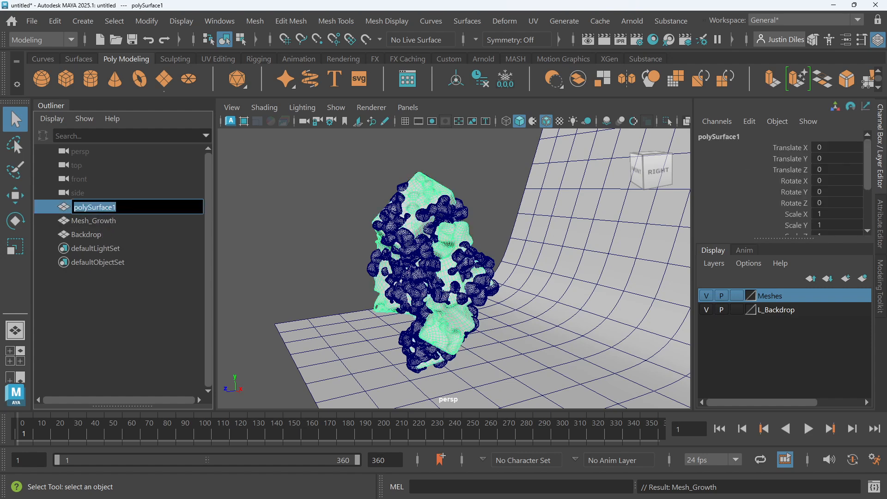
{"action": "type", "text": "Mesh_Mass"}
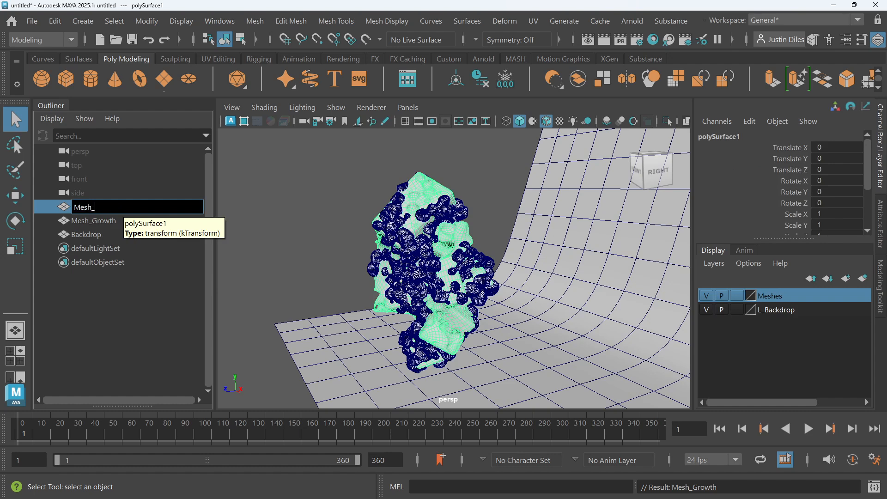
{"action": "key", "text": "Return"}
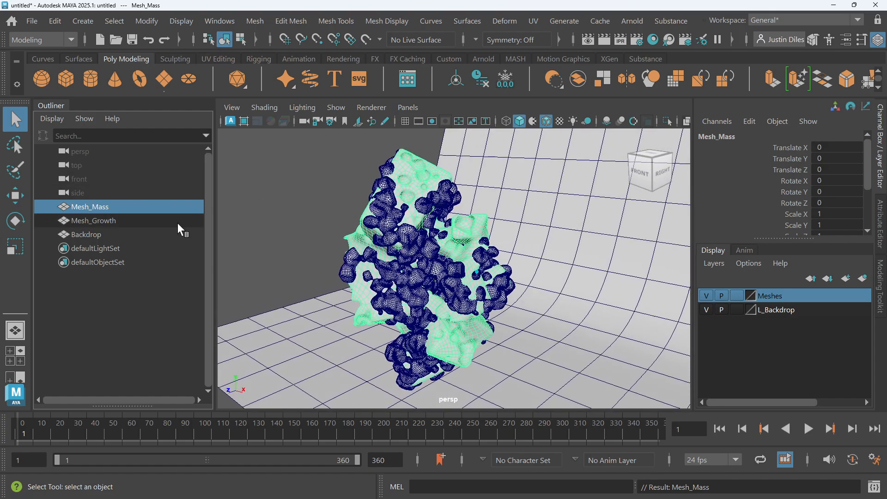
Set the L_Backdrop layer's display type to Reference and clear the object selection.
{"action": "left_click", "coordinate": [737, 308]}
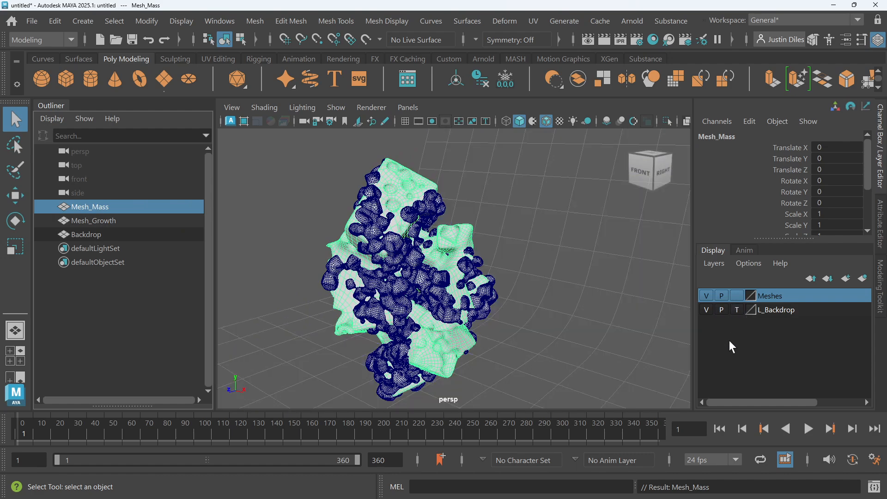
{"action": "left_click", "coordinate": [737, 309]}
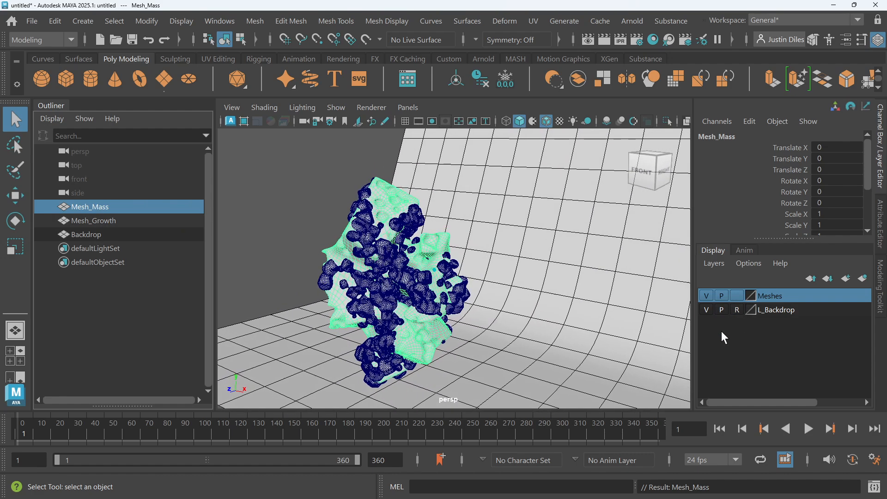
{"action": "left_click", "coordinate": [434, 194]}
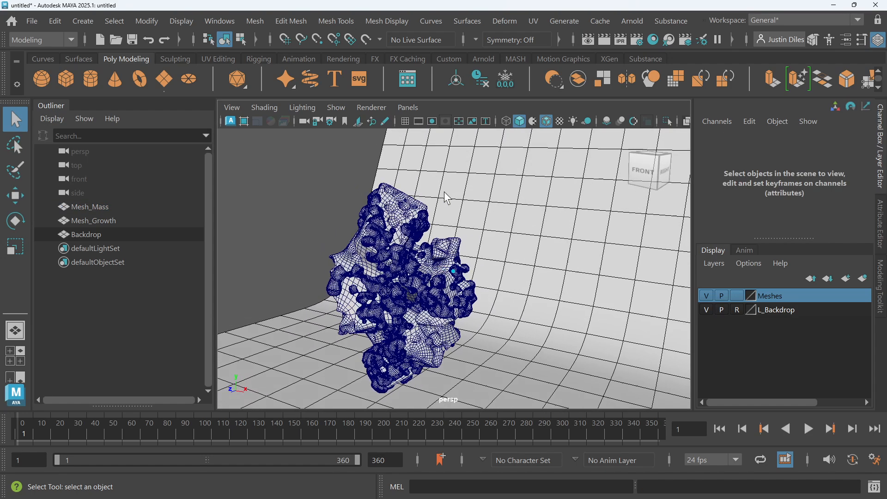